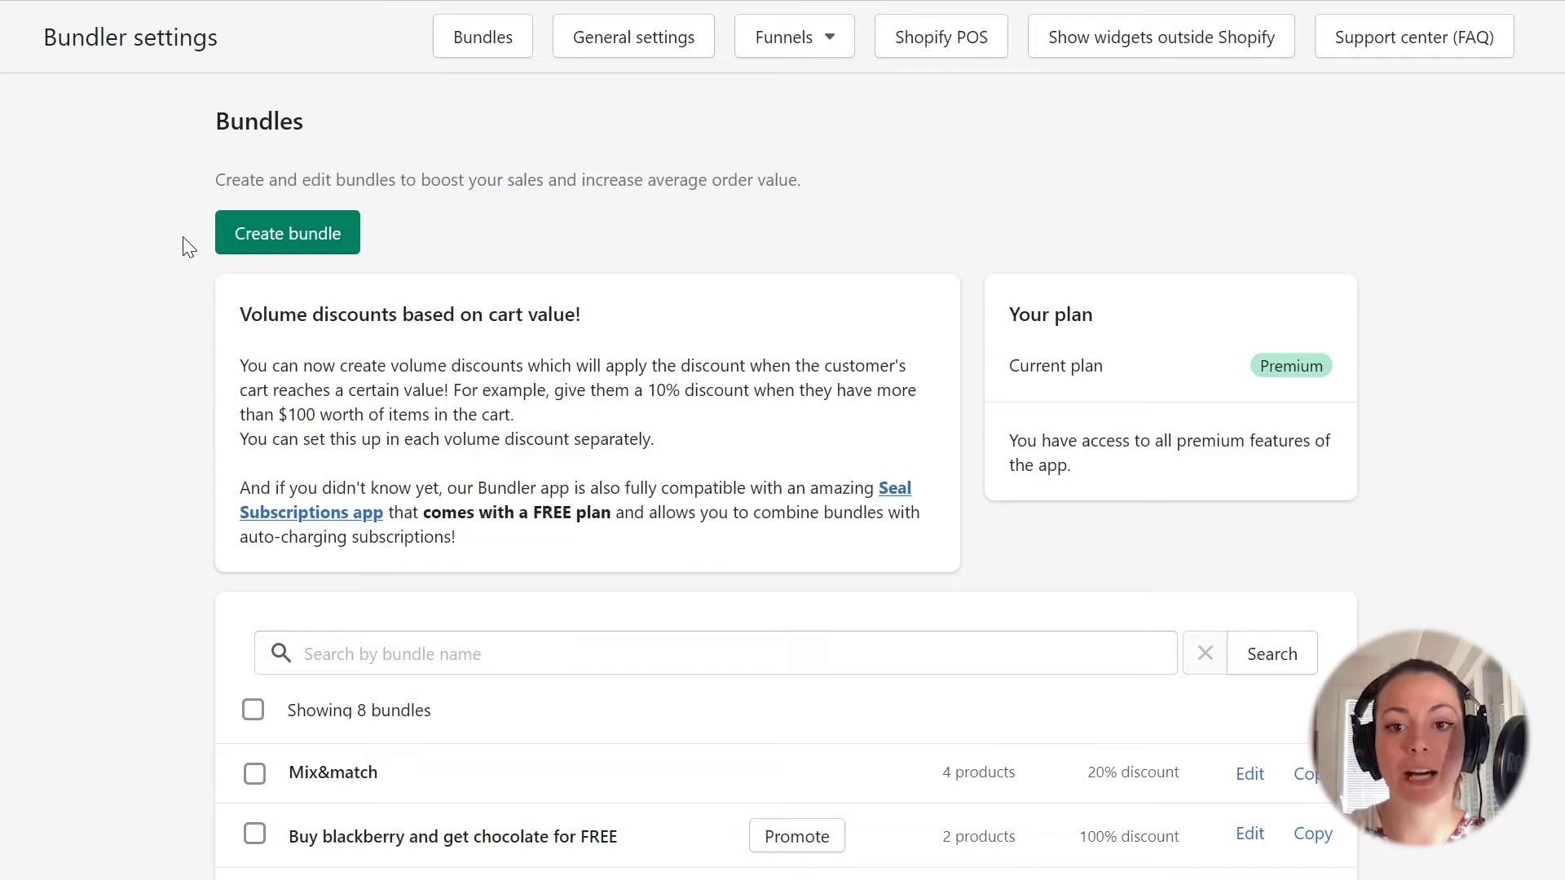
Create a new classic bundle and name it "Simple classic bundle"
{"action": "left_click", "coordinate": [266, 244]}
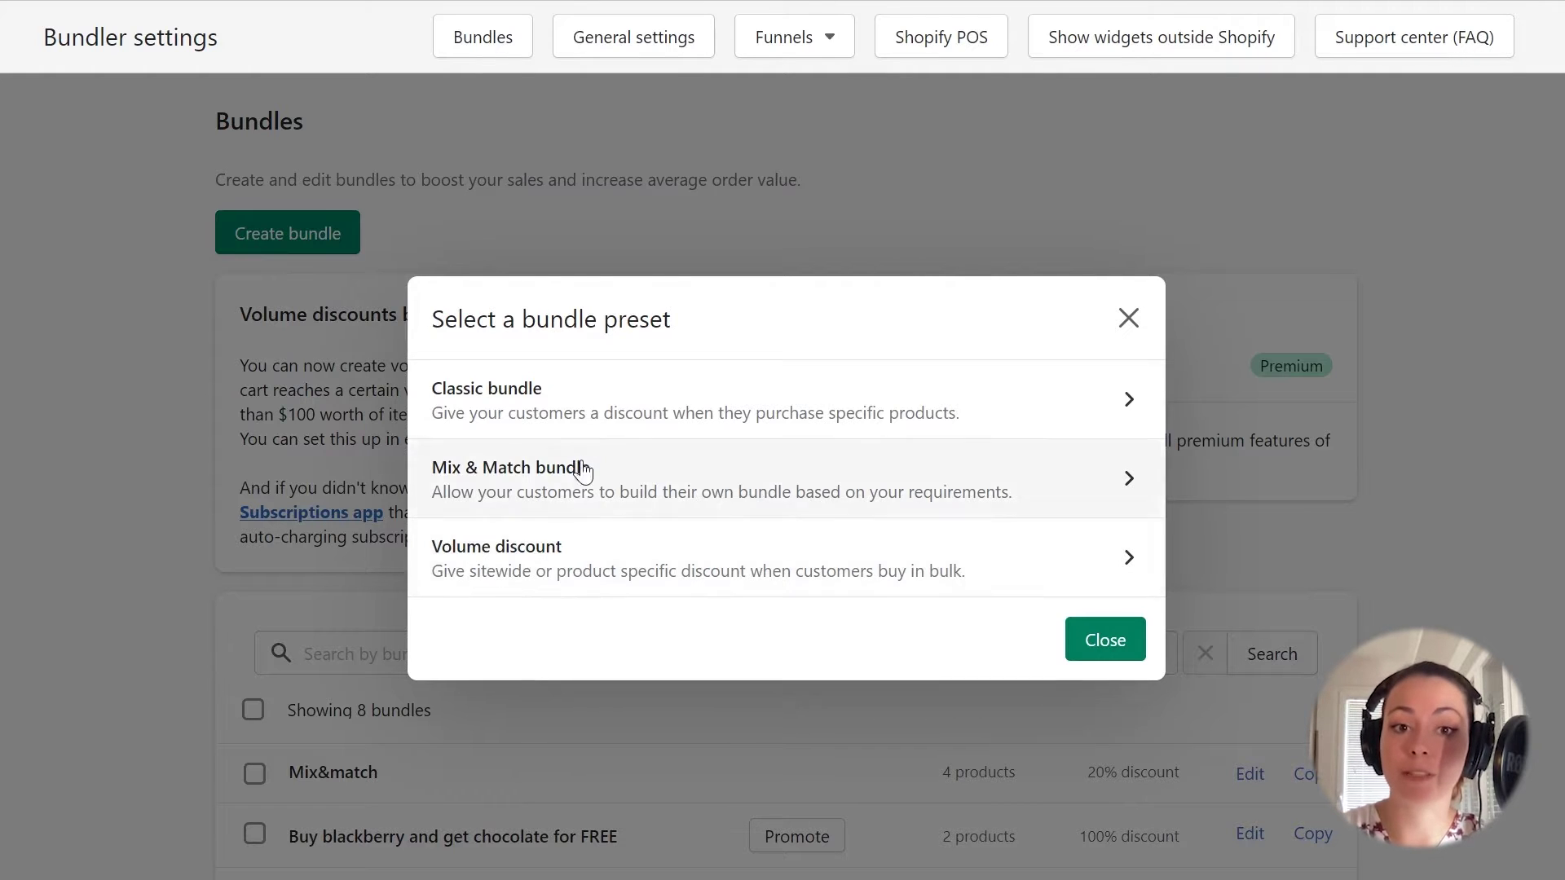
{"action": "left_click", "coordinate": [565, 388]}
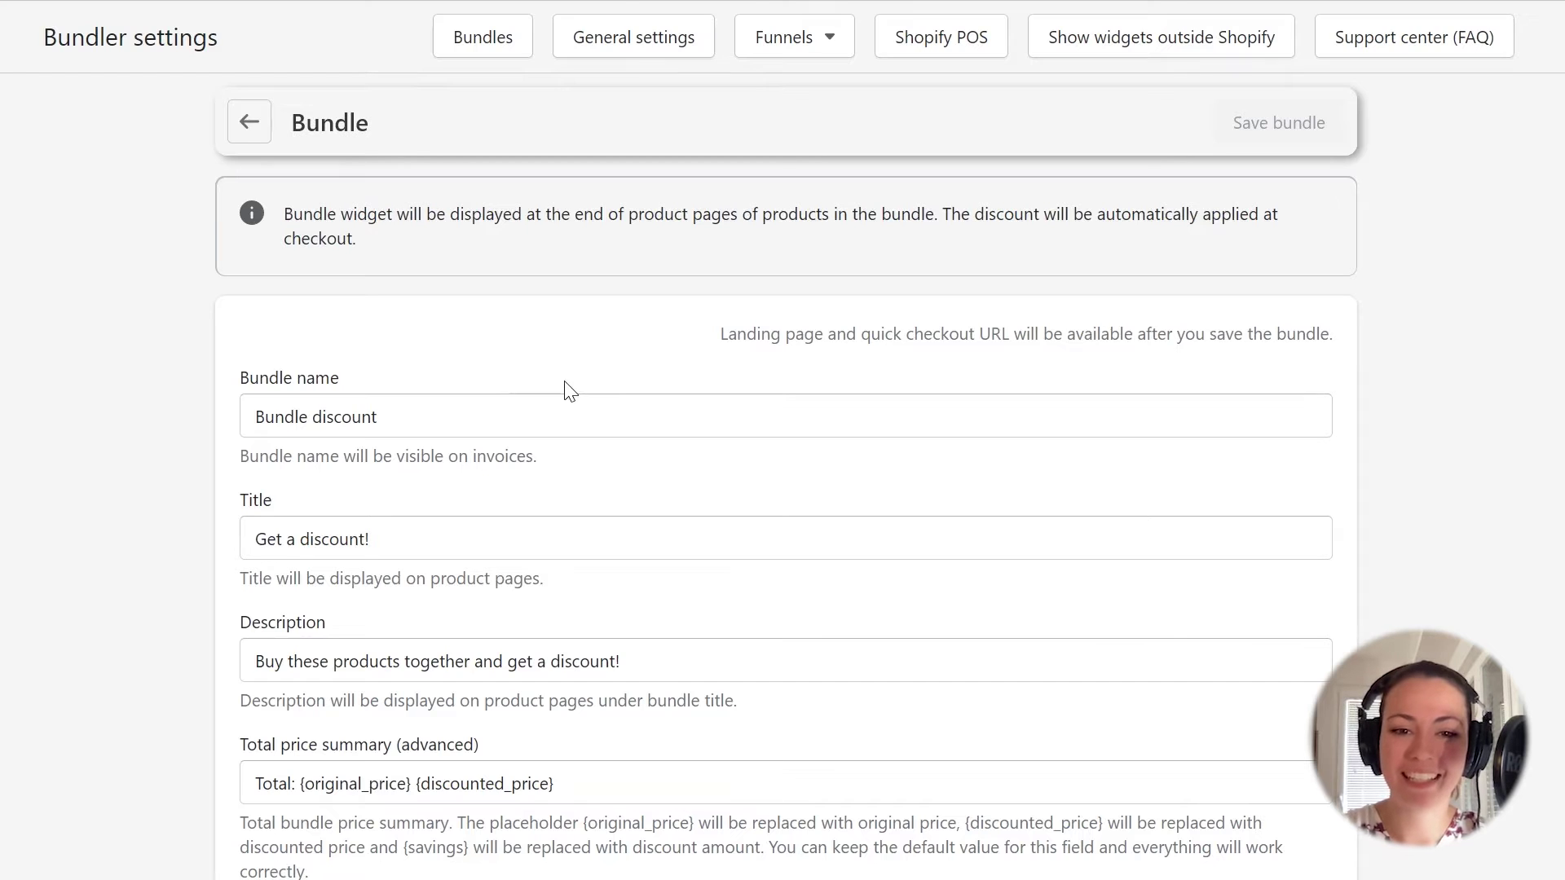
{"action": "left_click_drag", "start_coordinate": [448, 416], "coordinate": [248, 415]}
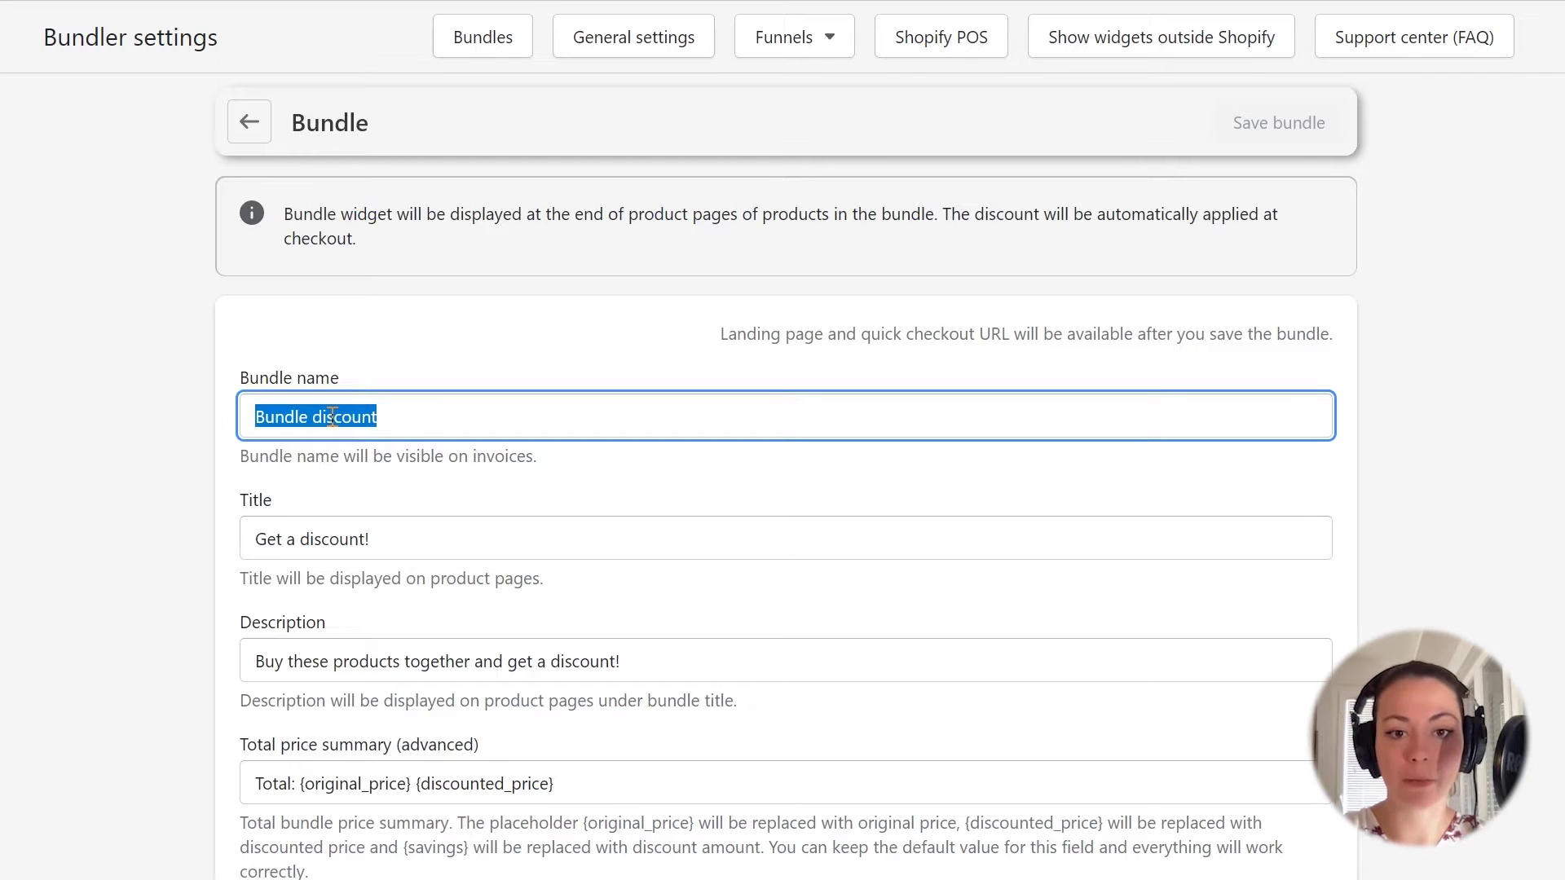
{"action": "type", "text": "S"}
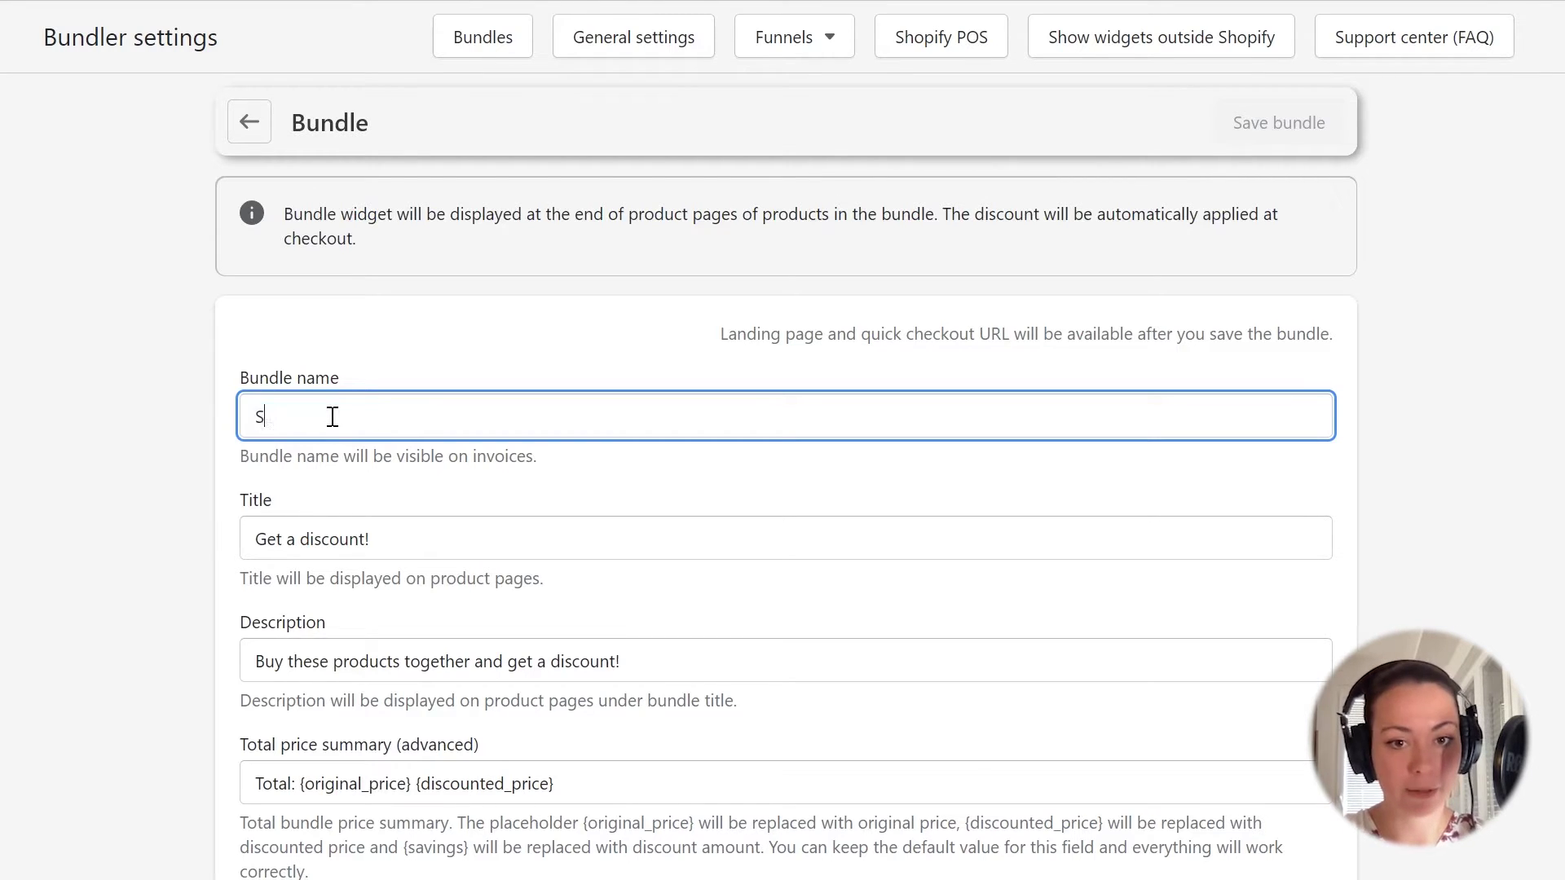
{"action": "type", "text": "imple classic bundle"}
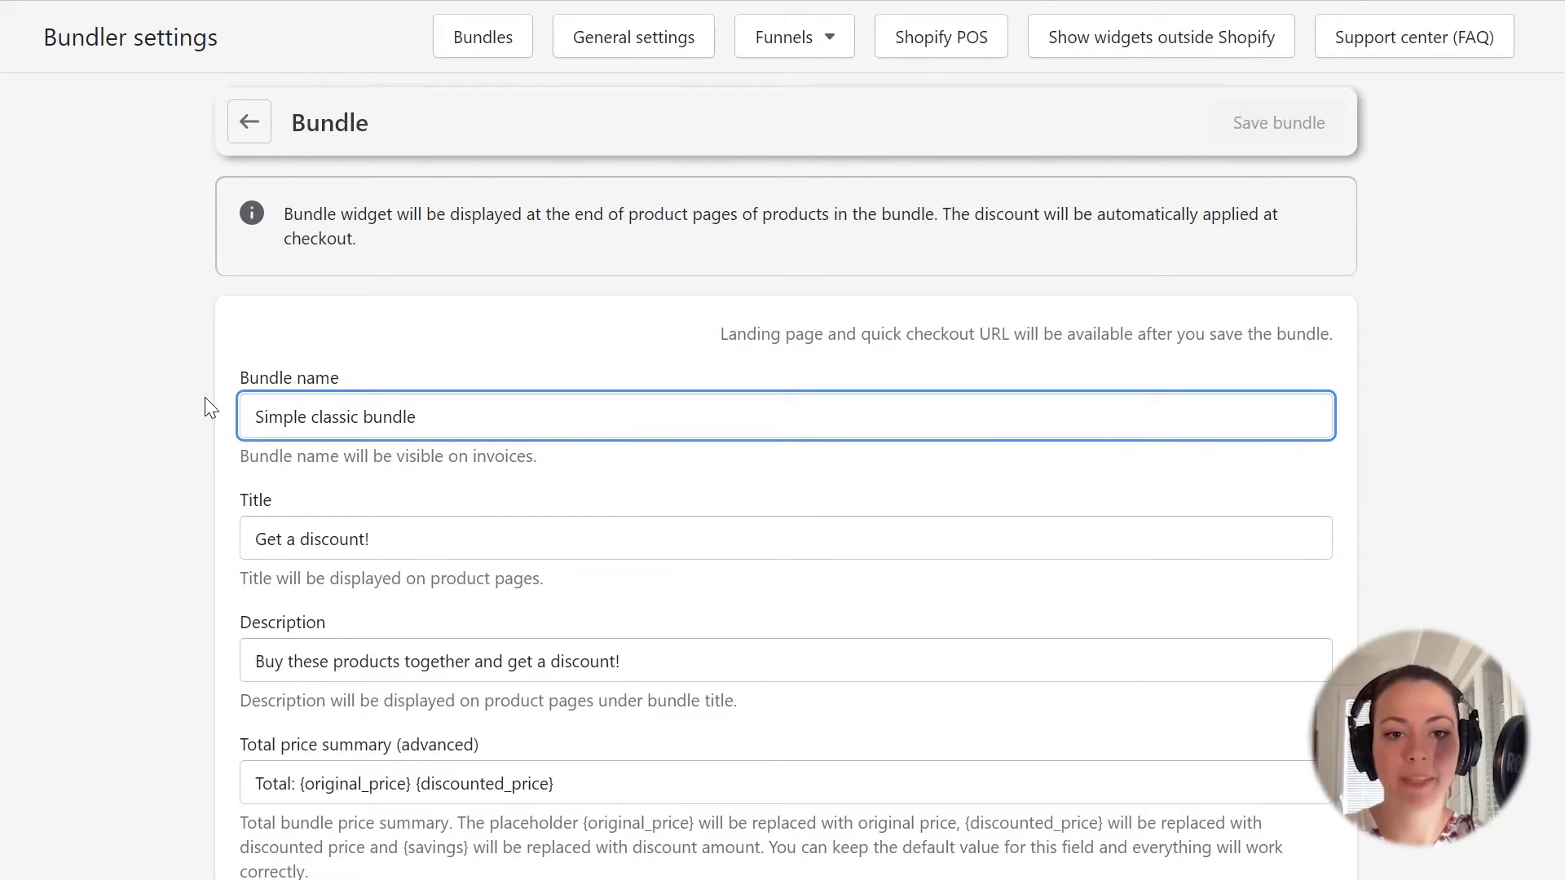
Review the bundle's title, description, total price summary, call to action, text under button and priority sequence fields
{"action": "left_click", "coordinate": [324, 535]}
{"action": "left_click_drag", "start_coordinate": [402, 540], "coordinate": [225, 544]}
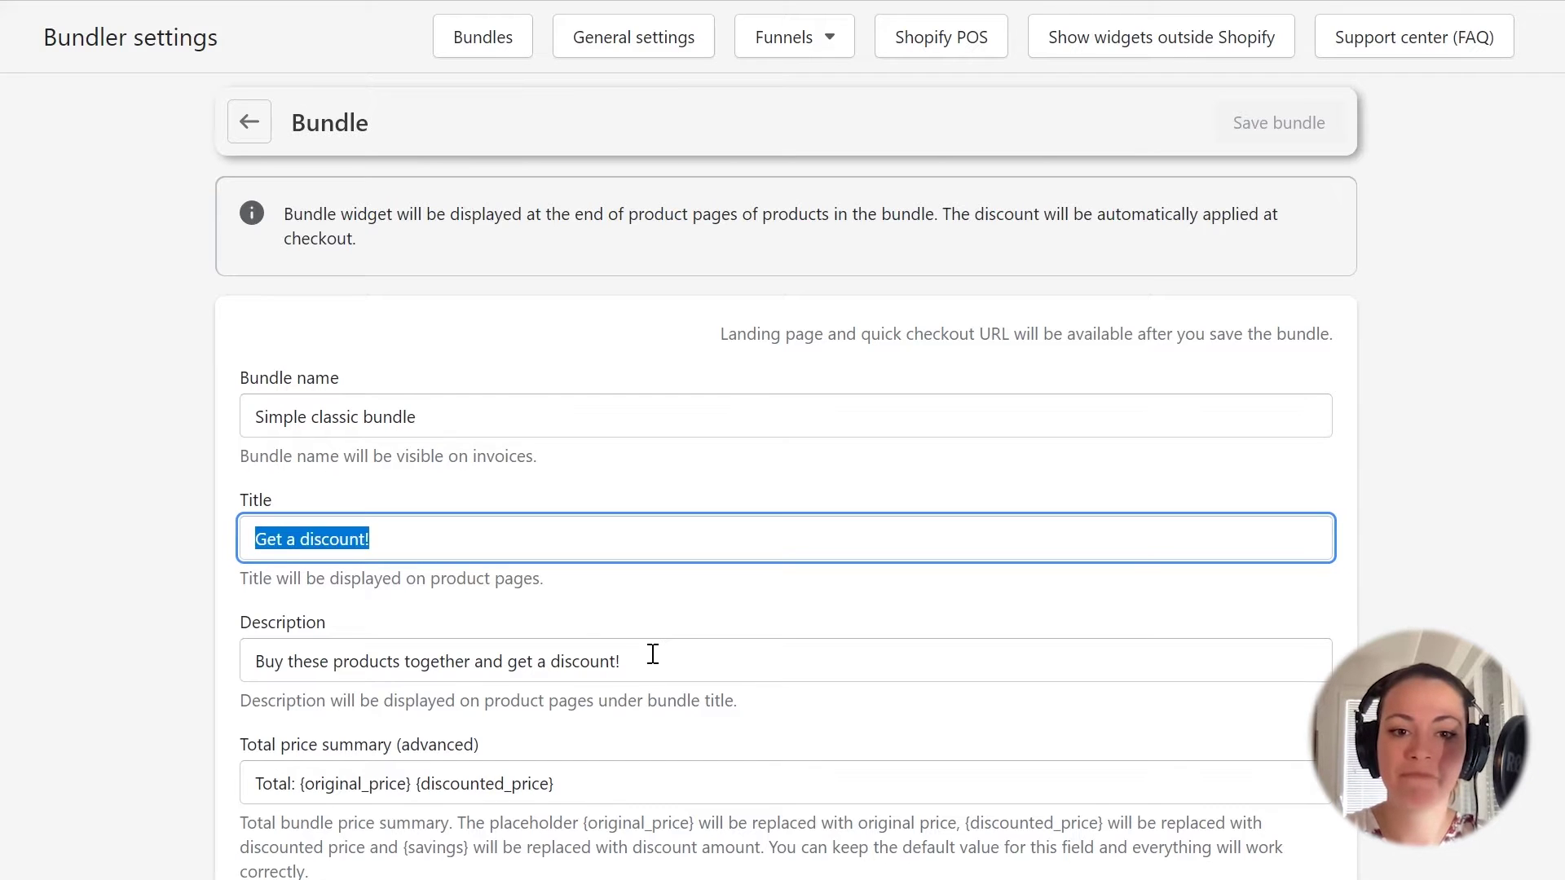
{"action": "left_click_drag", "start_coordinate": [669, 656], "coordinate": [194, 656]}
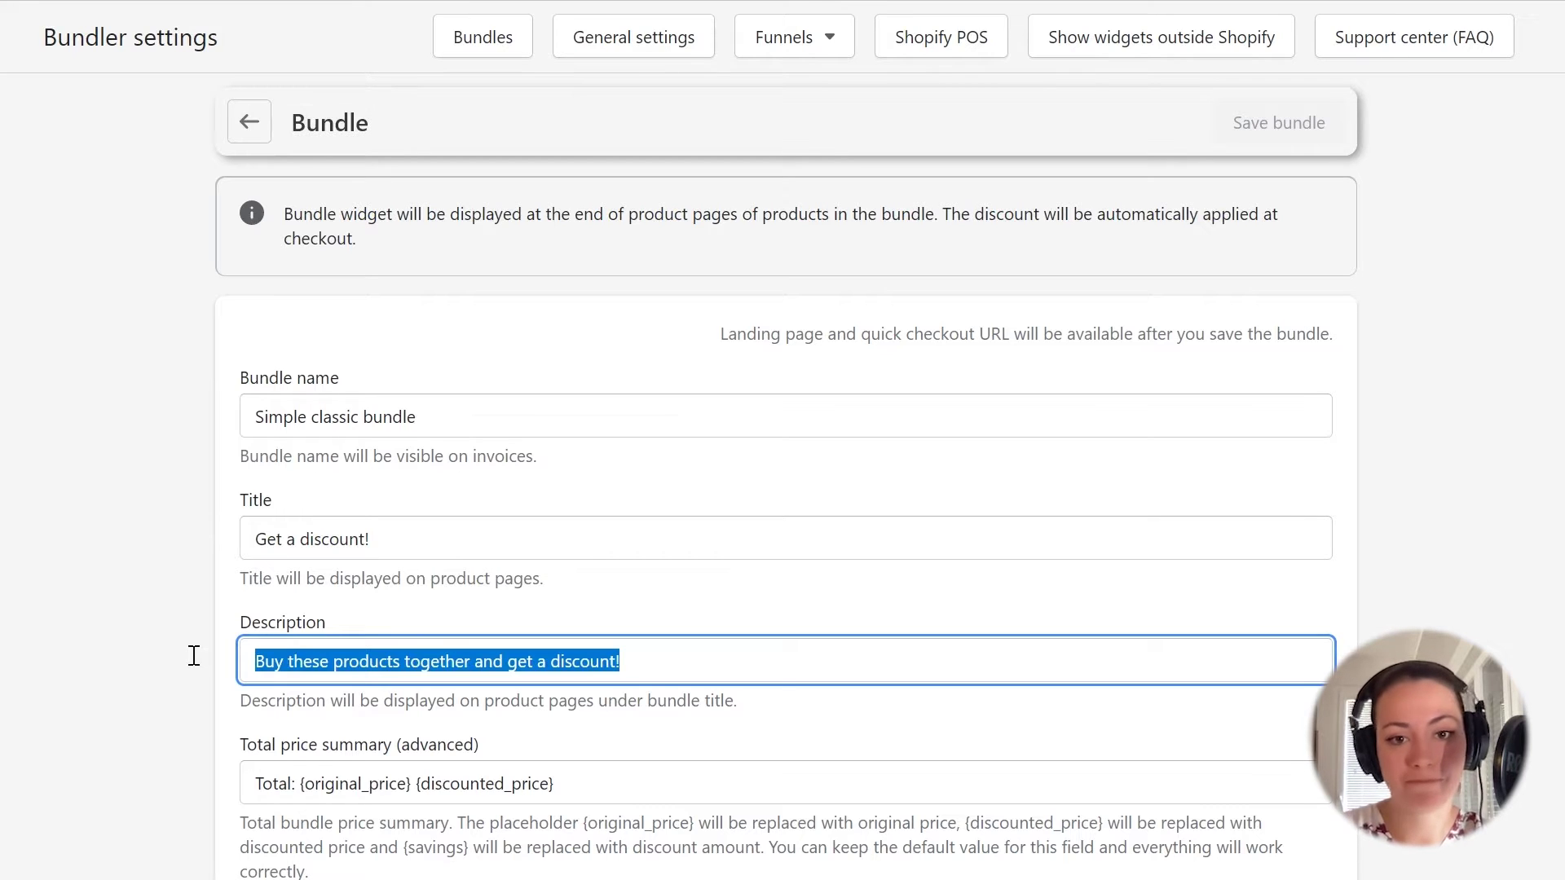
{"action": "left_click_drag", "start_coordinate": [639, 780], "coordinate": [179, 774]}
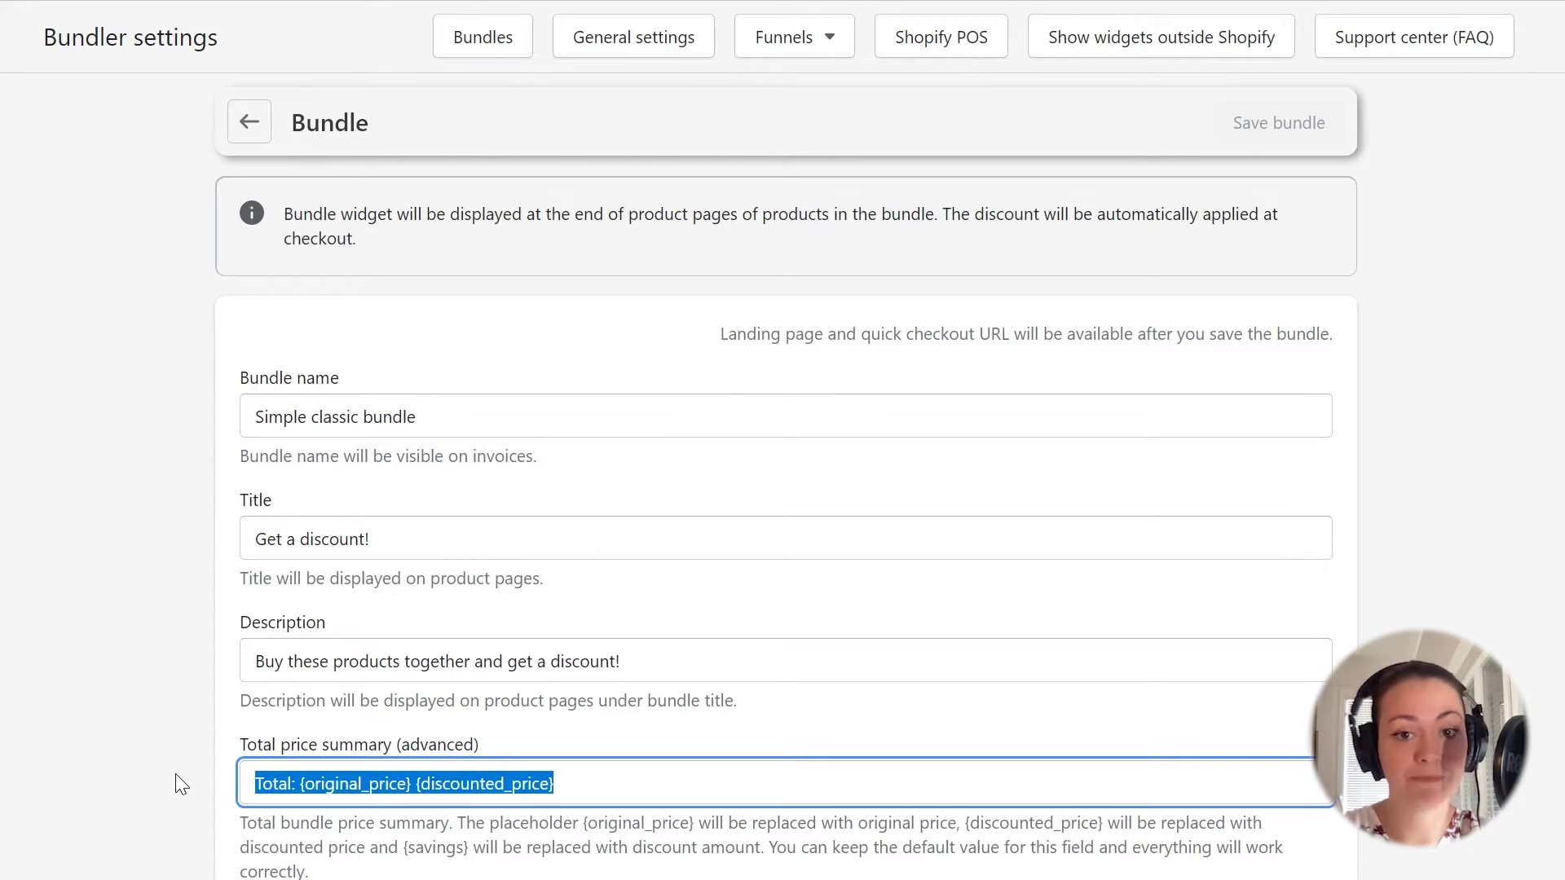
{"action": "scroll", "coordinate": [174, 774], "scroll_direction": "down", "scroll_amount": 5}
{"action": "left_click_drag", "start_coordinate": [374, 559], "coordinate": [207, 584]}
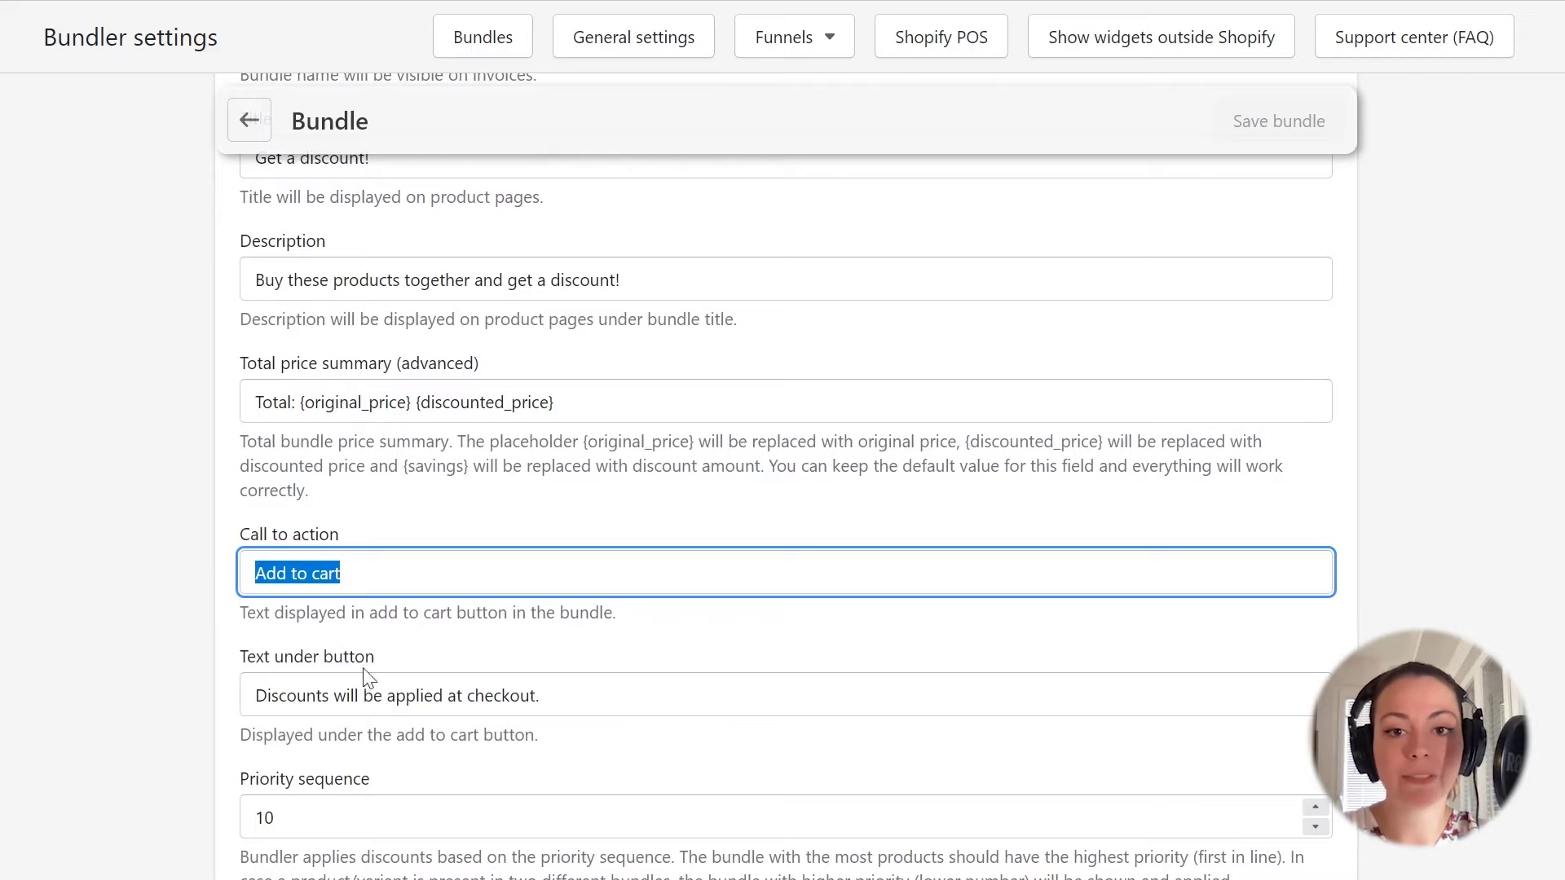
{"action": "left_click_drag", "start_coordinate": [569, 695], "coordinate": [244, 695]}
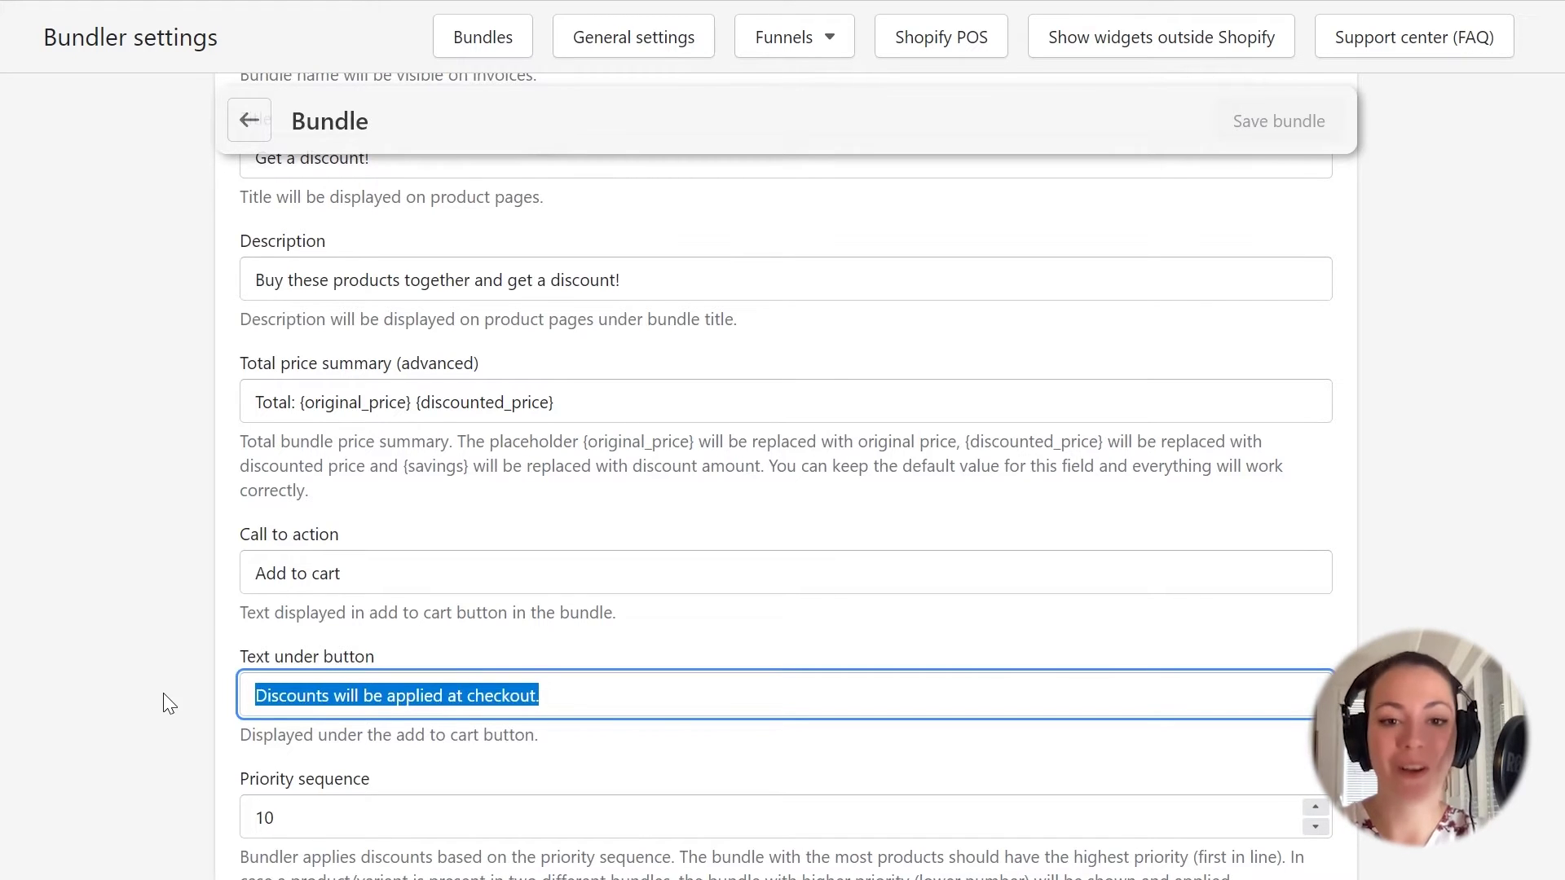
{"action": "scroll", "coordinate": [163, 693], "scroll_direction": "down", "scroll_amount": 3}
{"action": "double_click", "coordinate": [278, 563]}
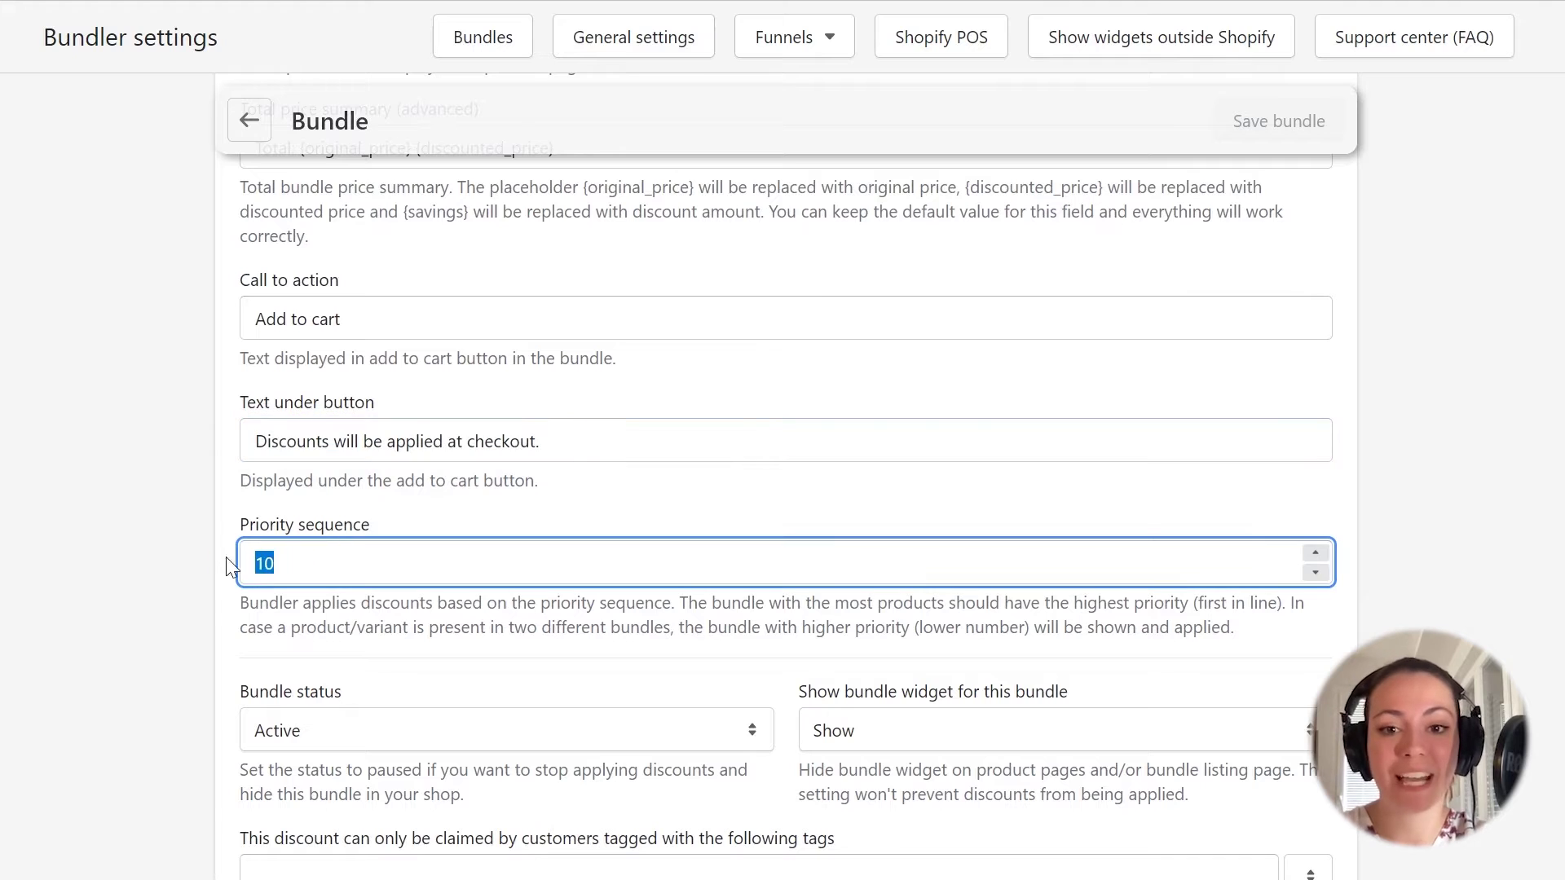
{"action": "left_click", "coordinate": [145, 593]}
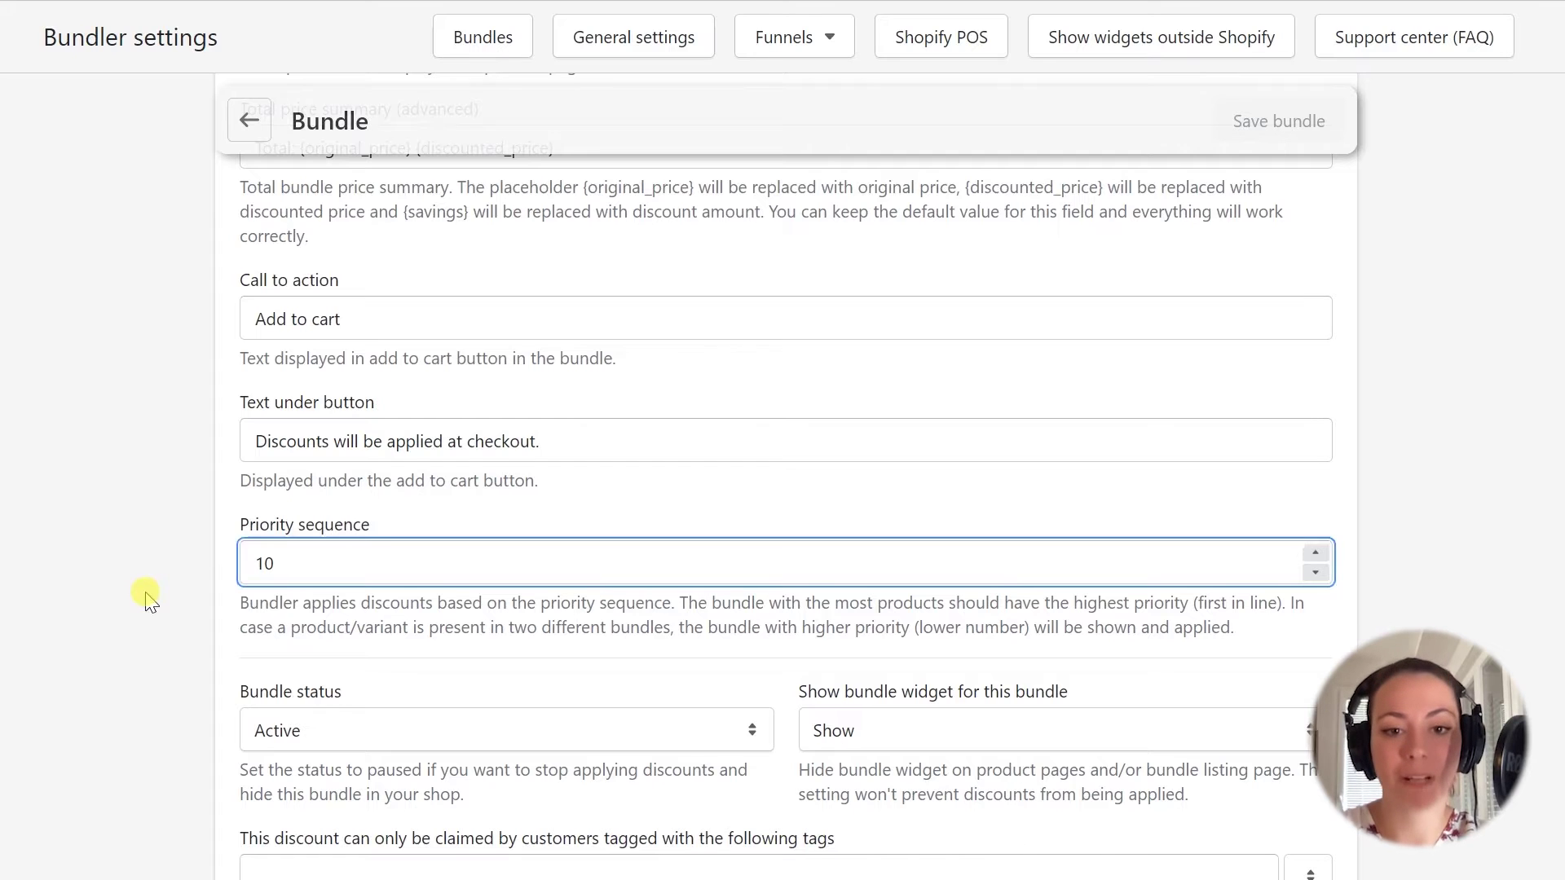
Check the bundle status and widget visibility options, keeping Active and Show, and review the customer tag restriction
{"action": "scroll", "coordinate": [146, 595], "scroll_direction": "down", "scroll_amount": 3}
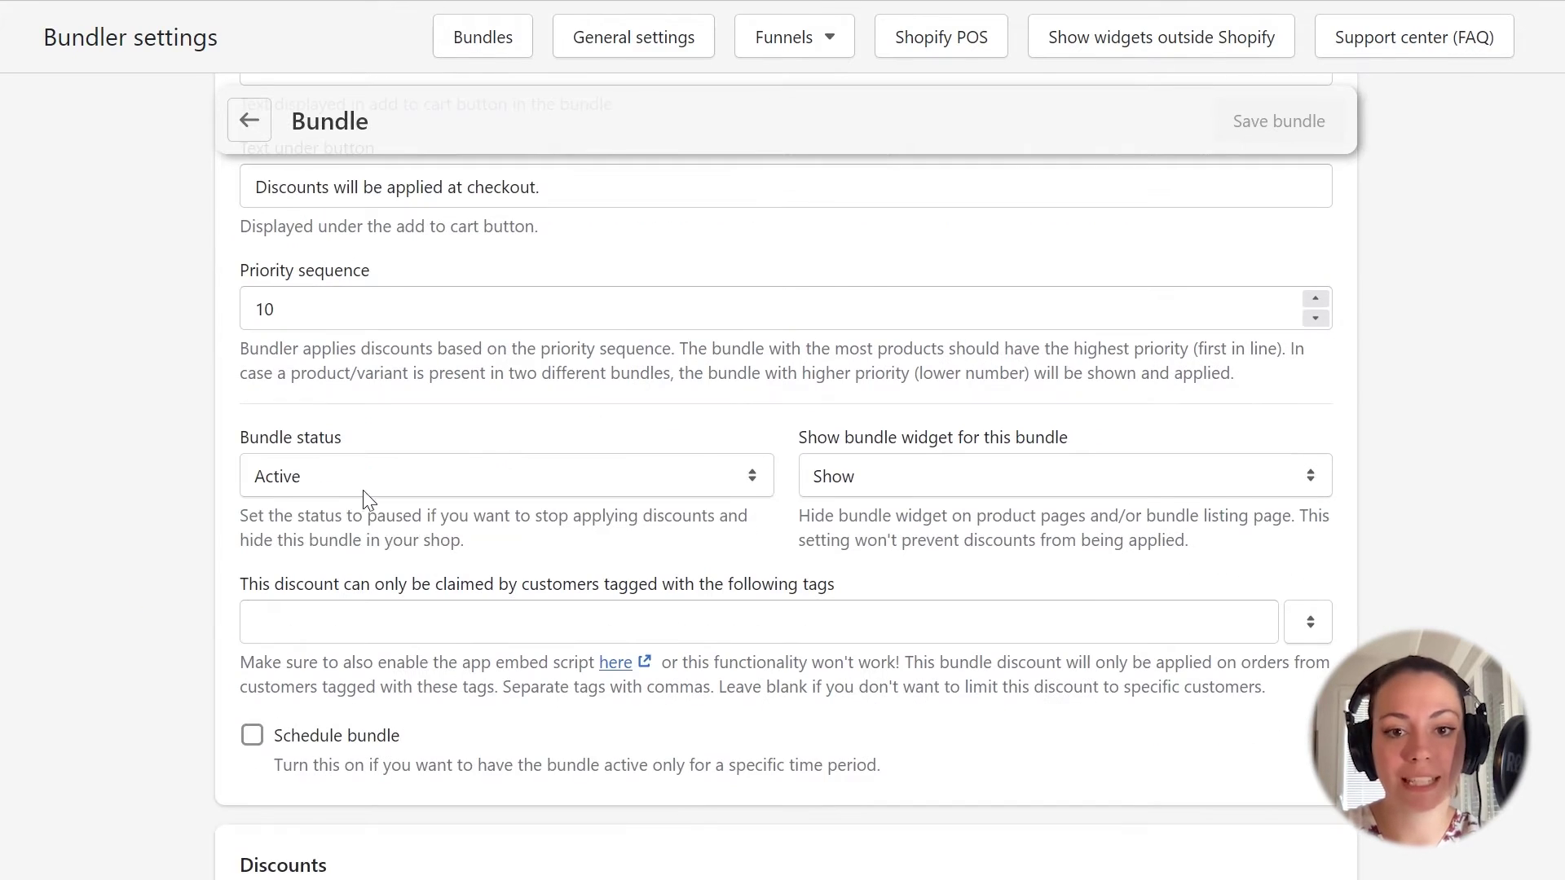
{"action": "left_click", "coordinate": [365, 489]}
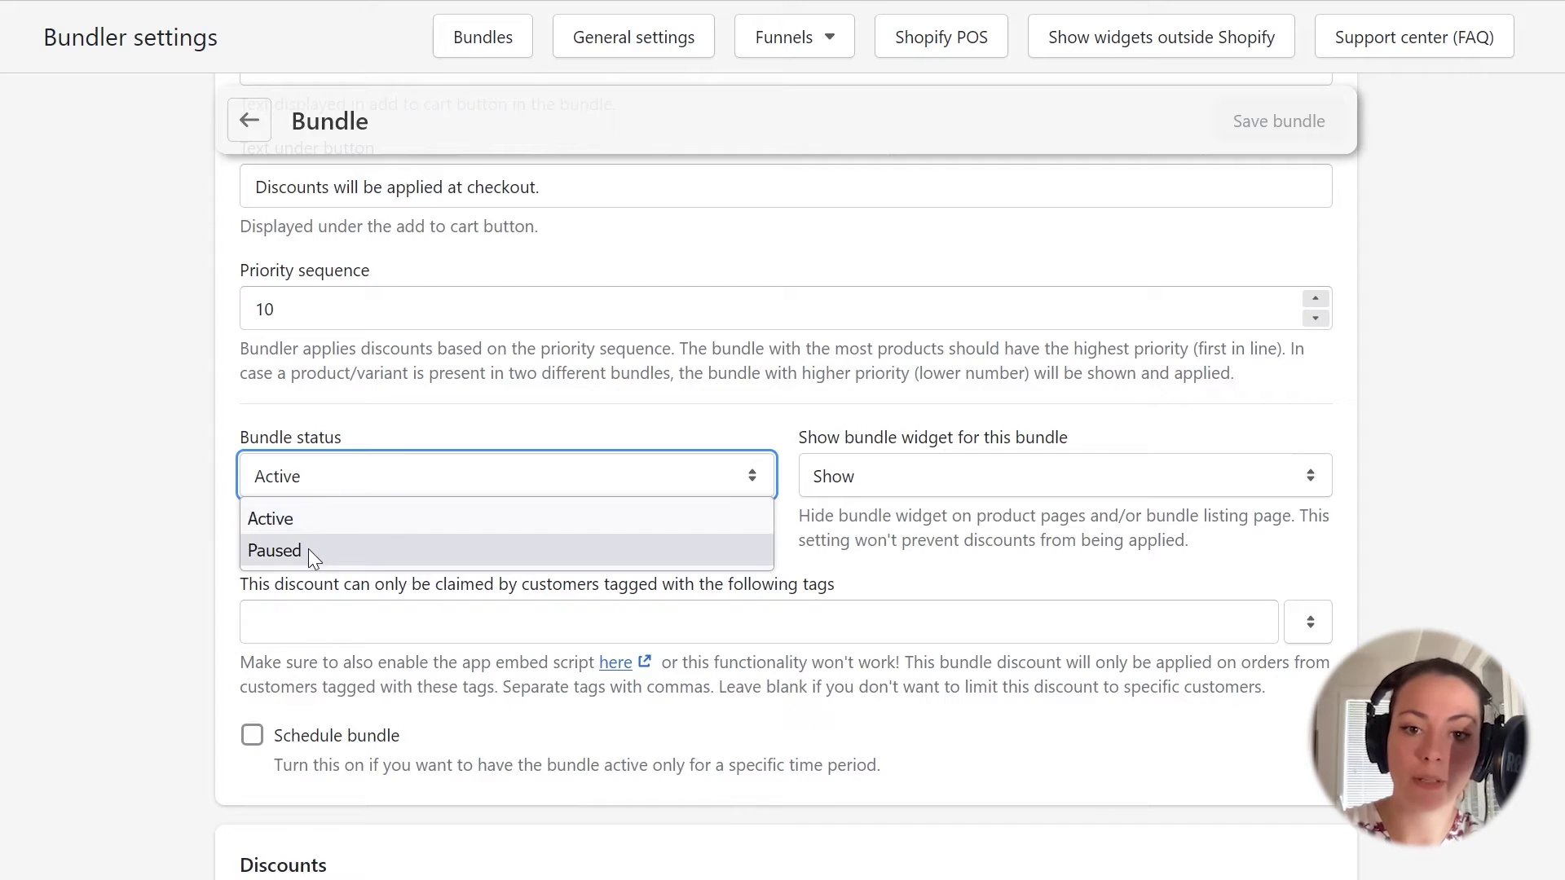
{"action": "left_click", "coordinate": [315, 481]}
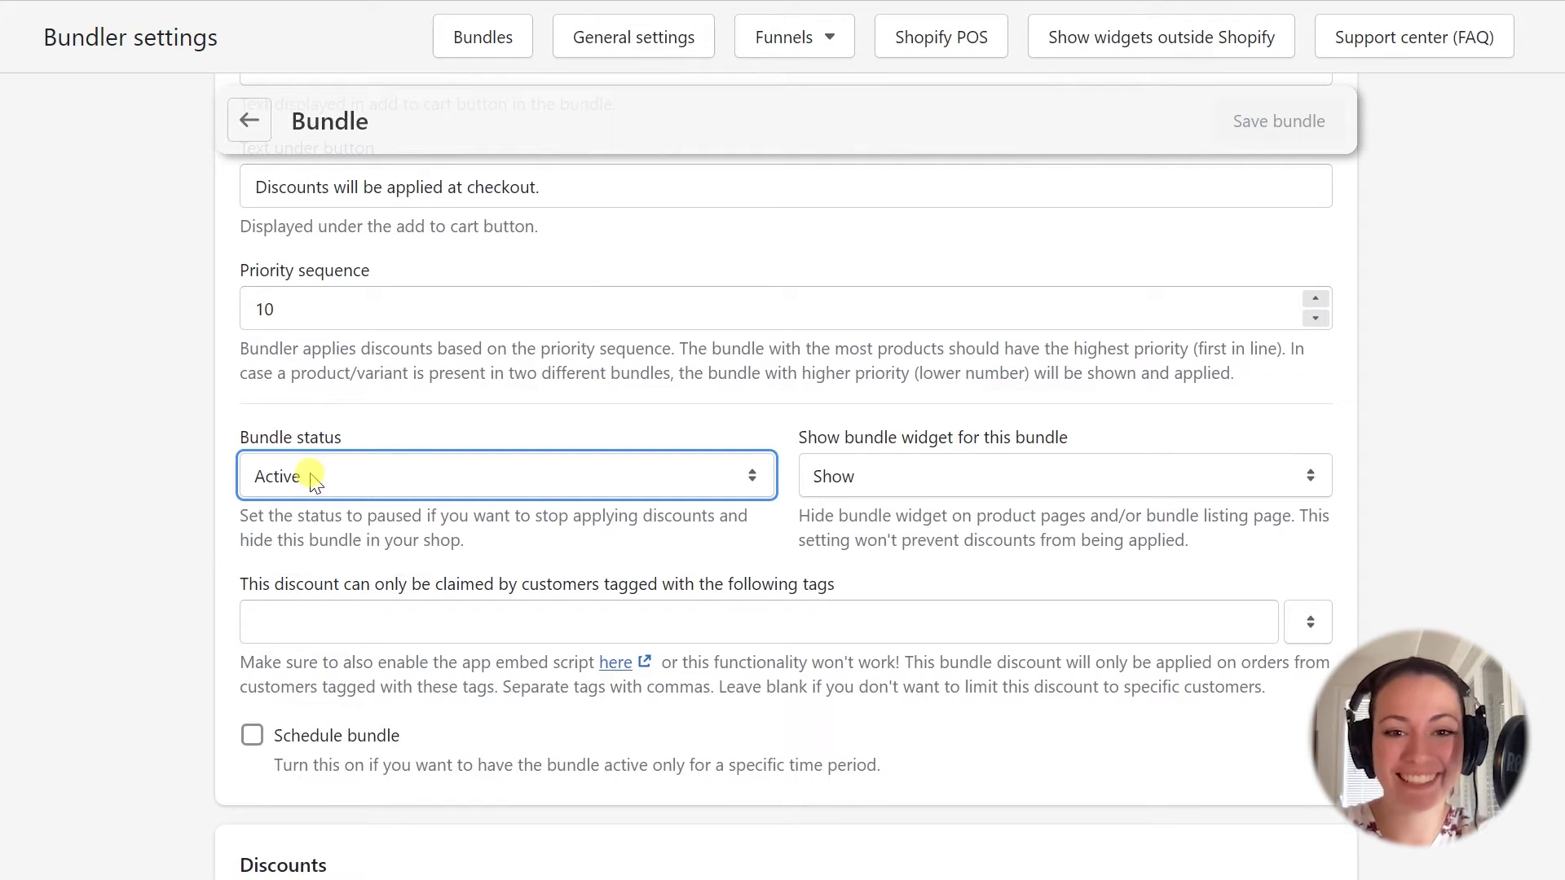
{"action": "left_click", "coordinate": [903, 483]}
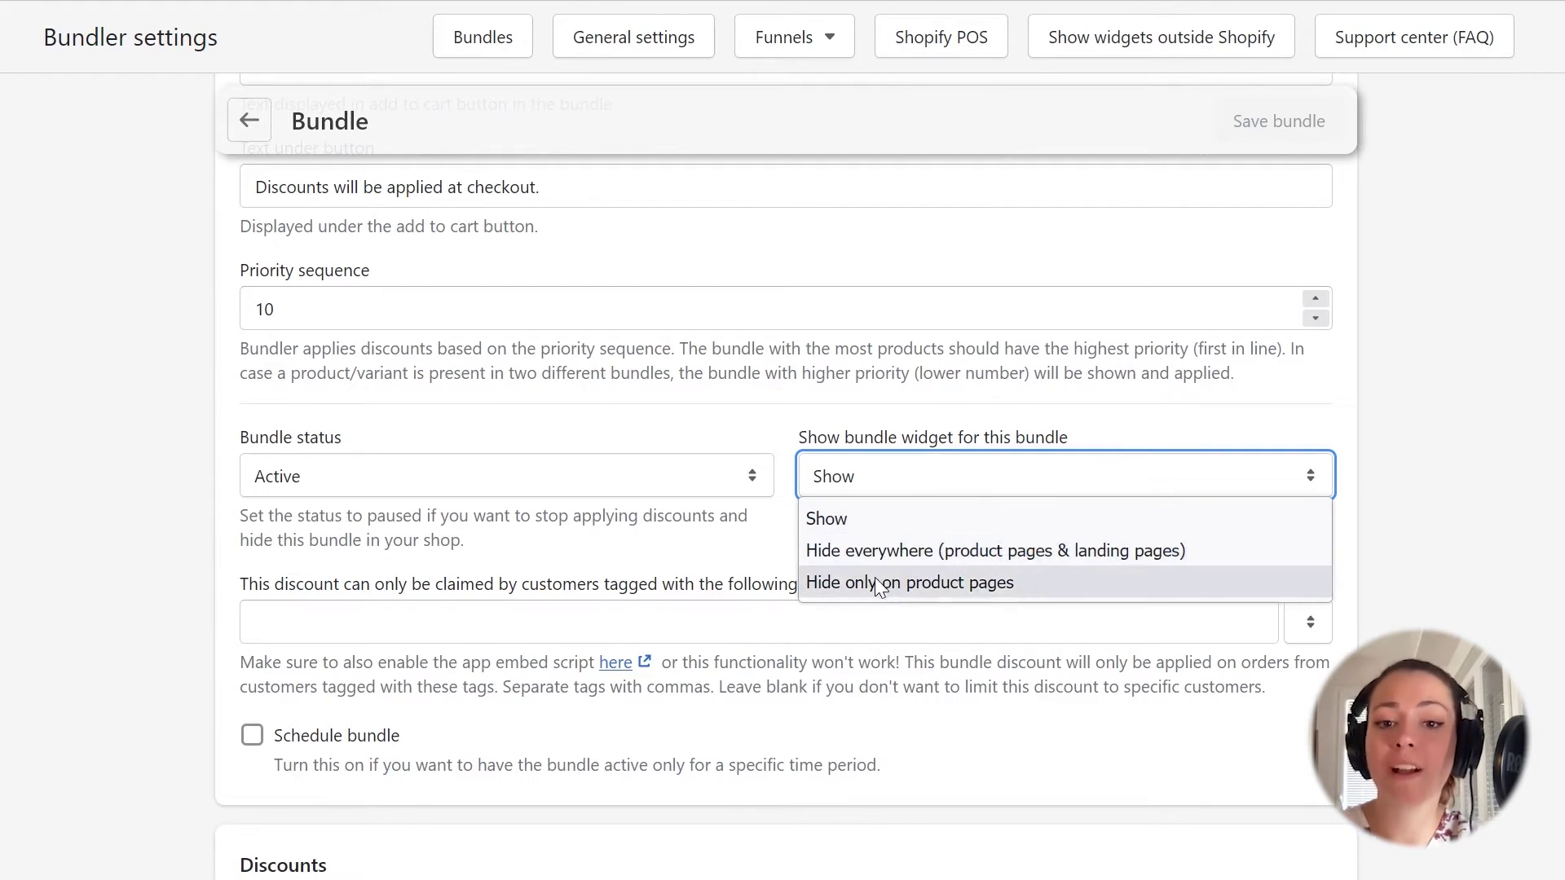
{"action": "left_click", "coordinate": [863, 520]}
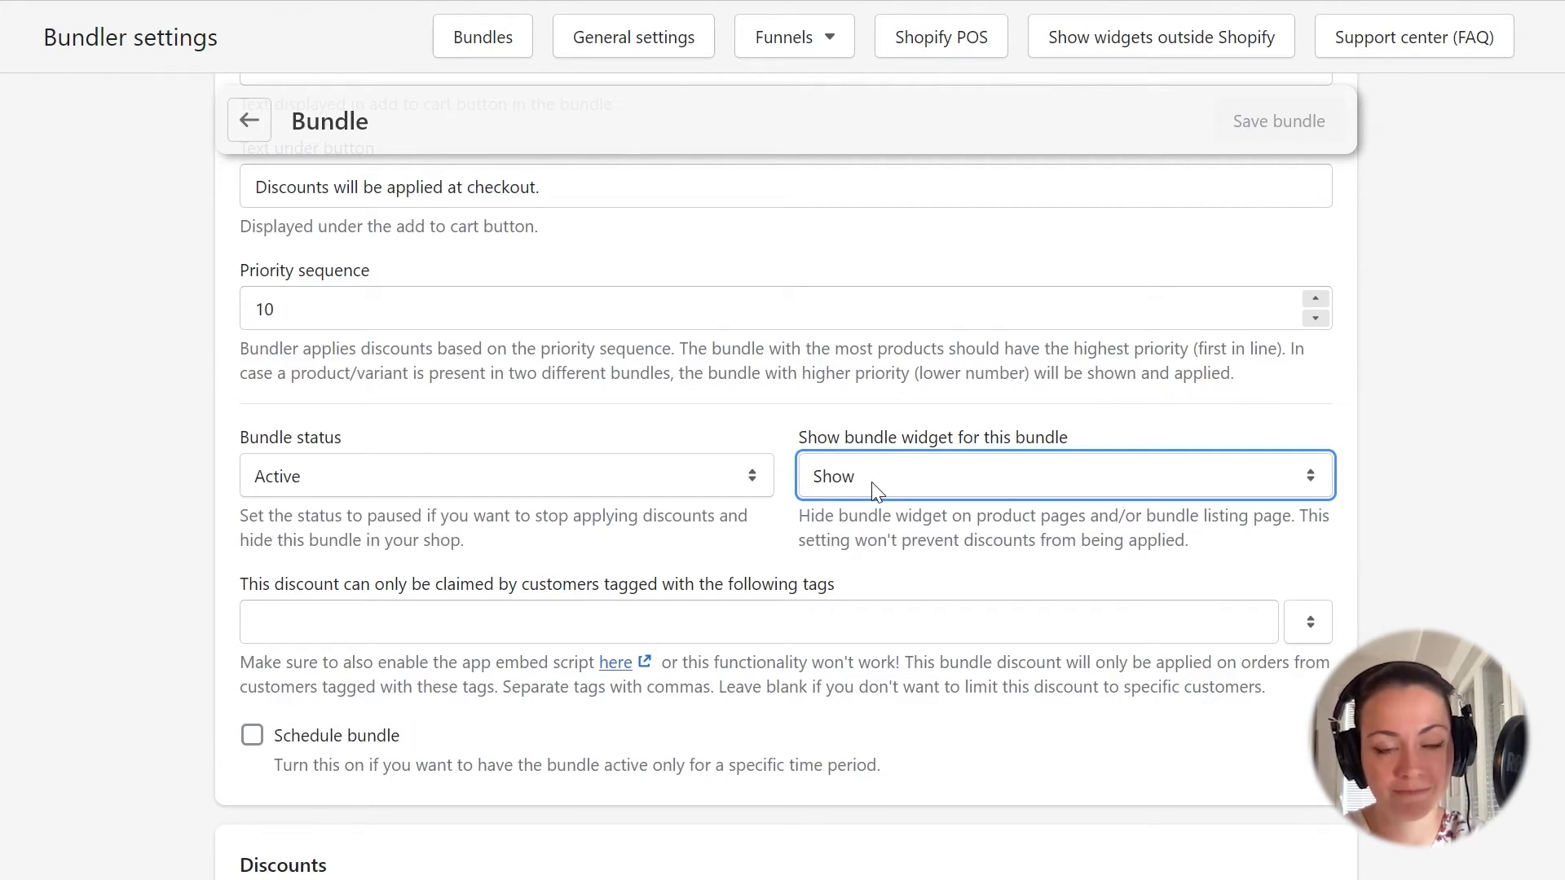
{"action": "left_click", "coordinate": [390, 607]}
{"action": "left_click_drag", "start_coordinate": [501, 593], "coordinate": [204, 595]}
{"action": "left_click", "coordinate": [167, 599]}
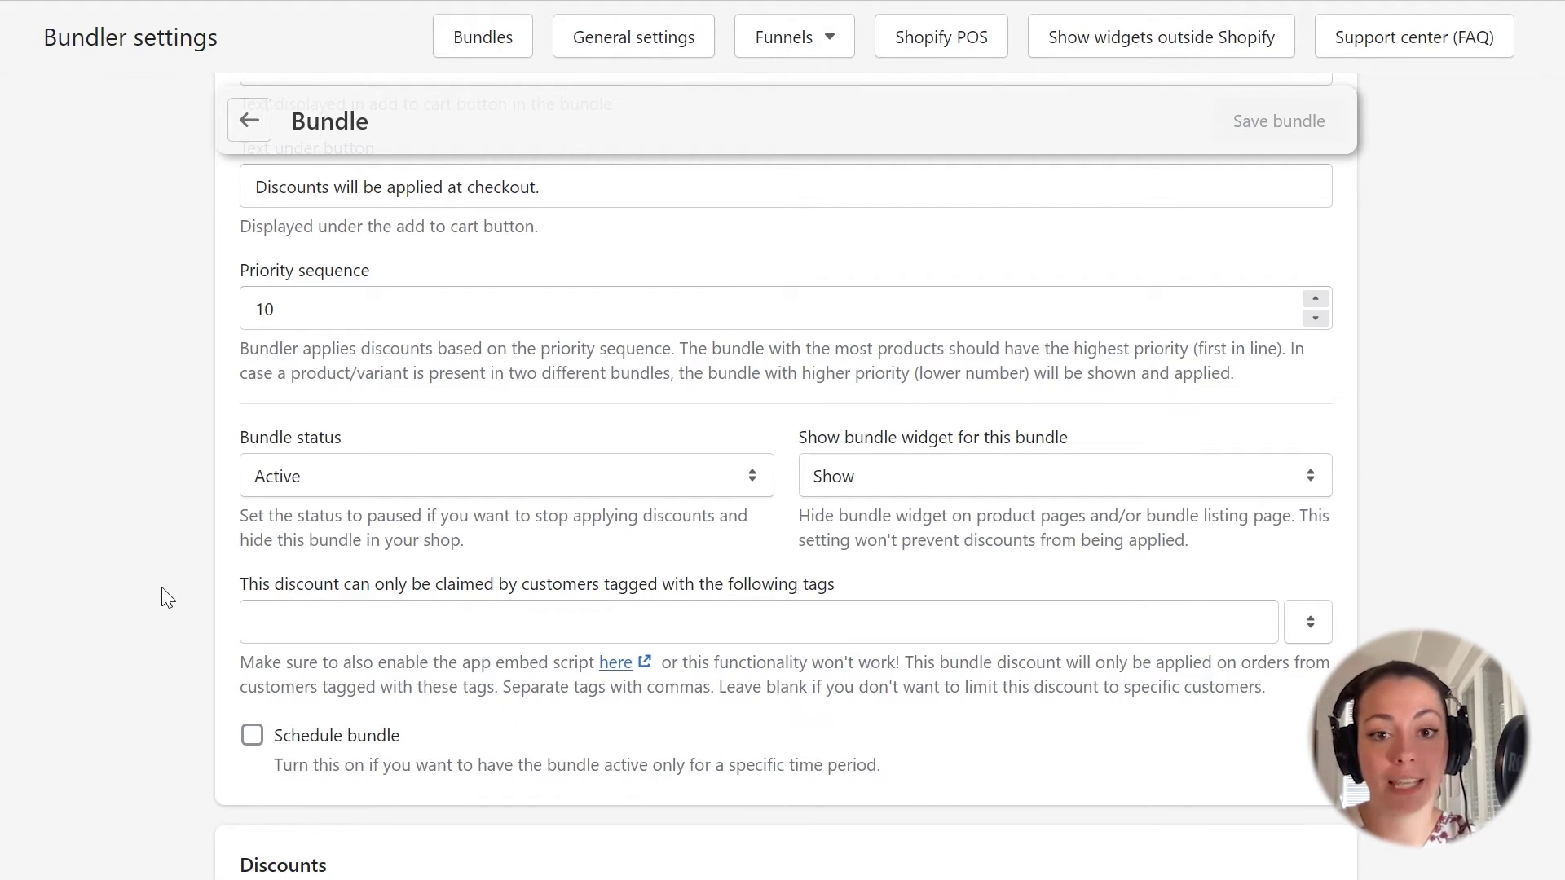
{"action": "scroll", "coordinate": [204, 599], "scroll_direction": "down", "scroll_amount": 2}
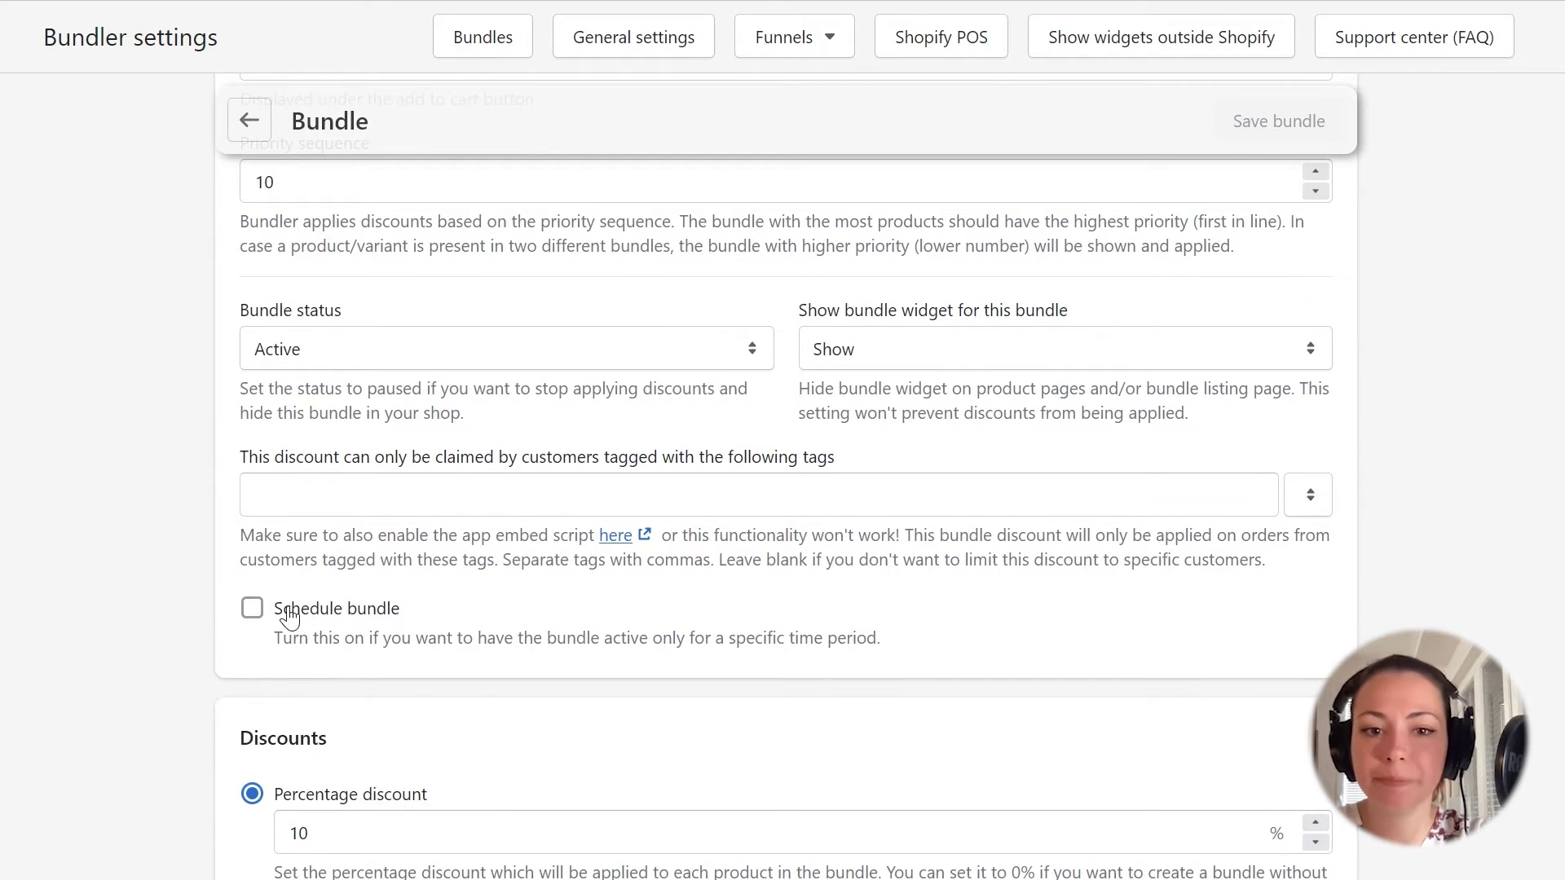
{"action": "left_click", "coordinate": [249, 611]}
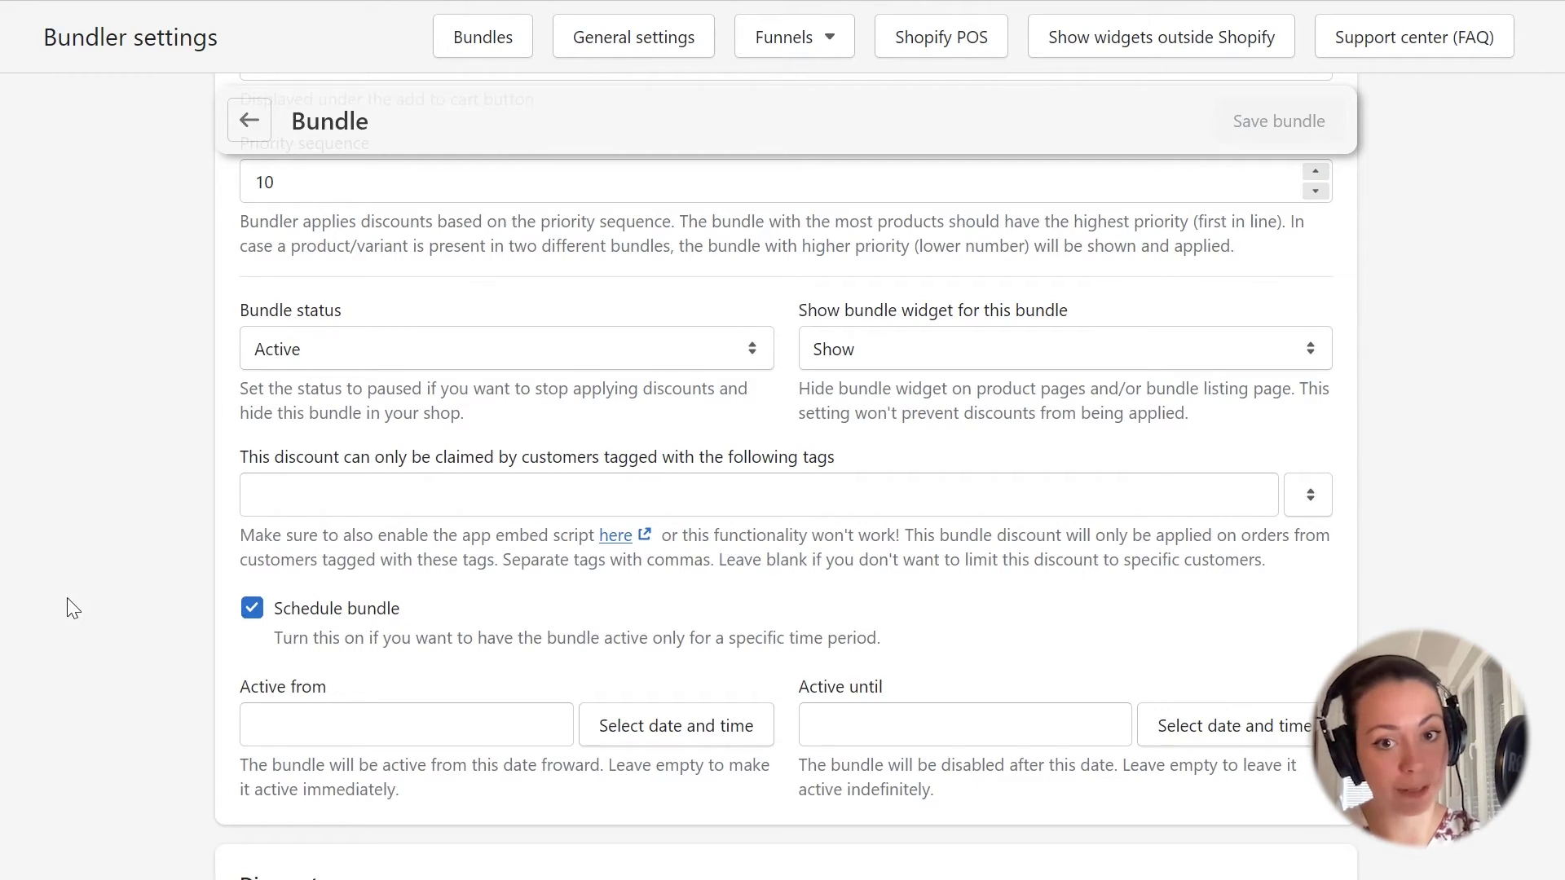
{"action": "scroll", "coordinate": [158, 601], "scroll_direction": "down", "scroll_amount": 2}
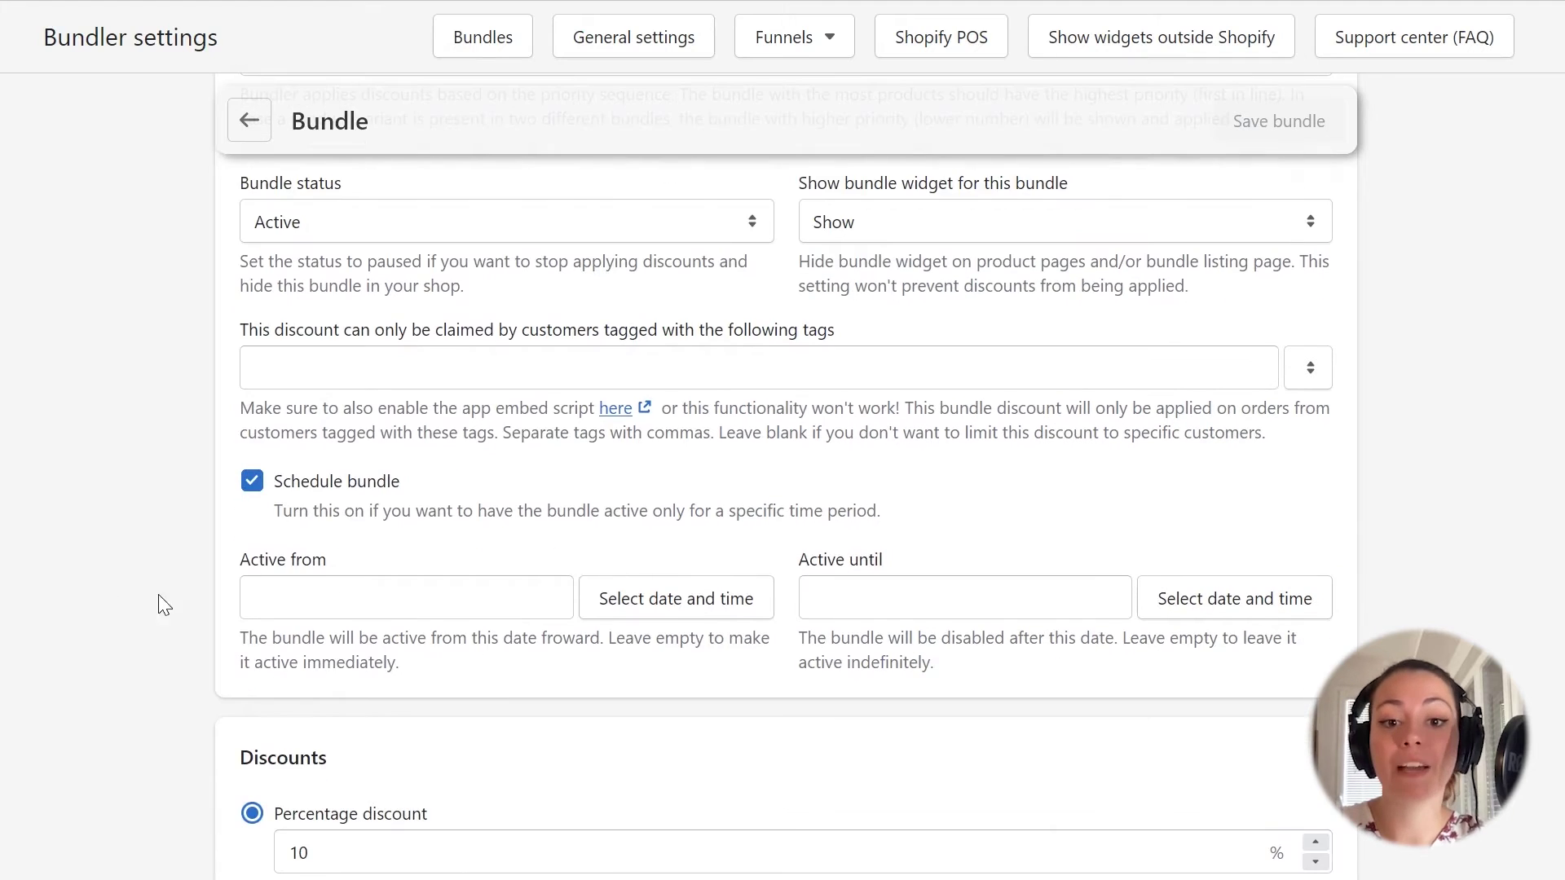
{"action": "left_click", "coordinate": [699, 621]}
{"action": "left_click", "coordinate": [694, 628]}
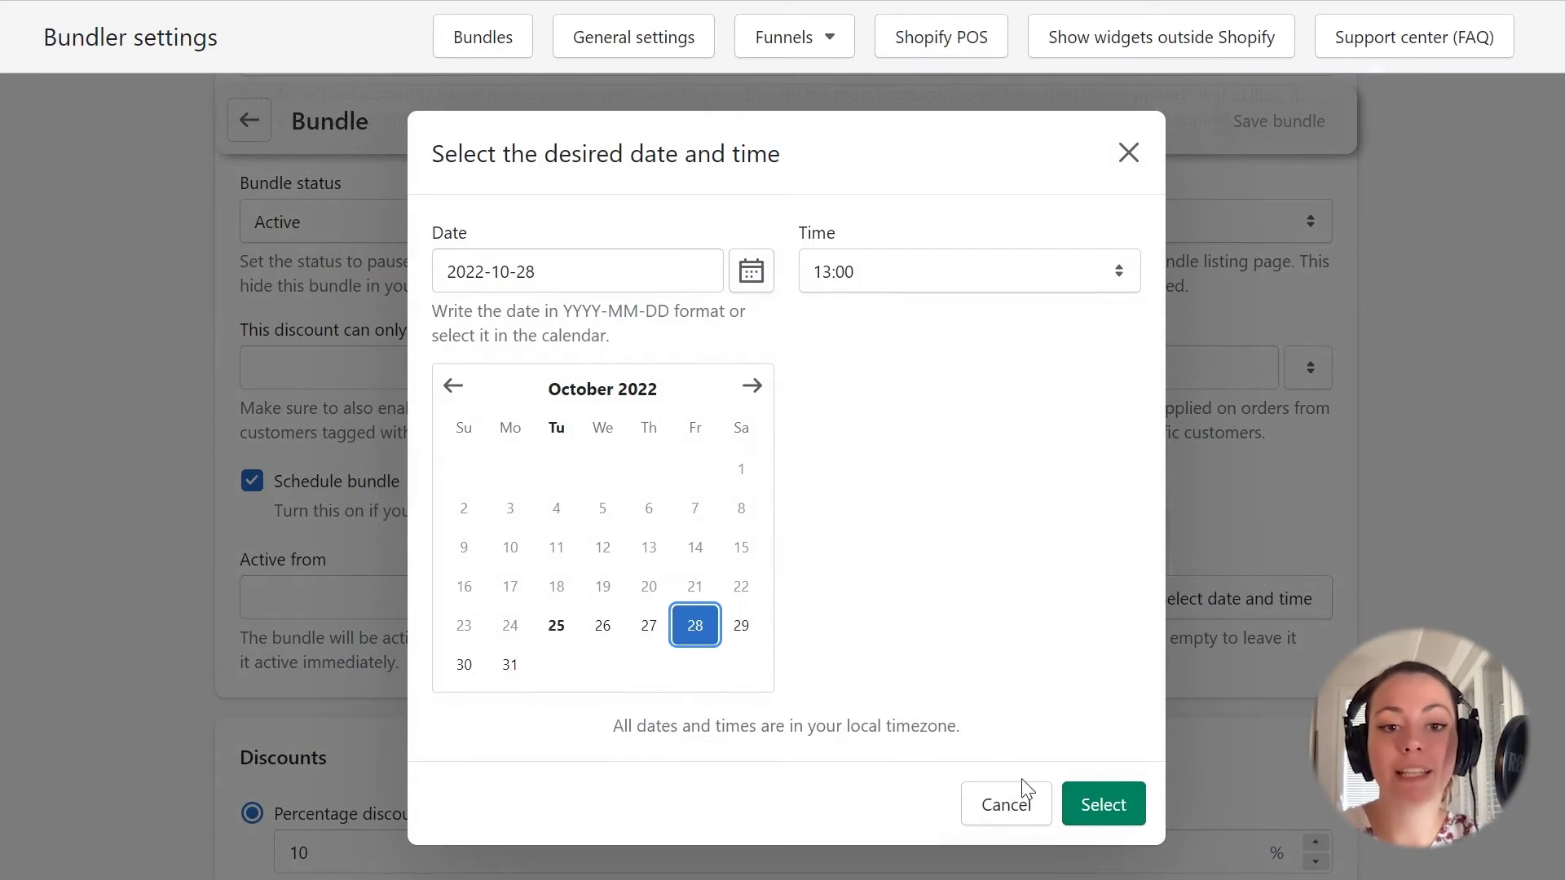
{"action": "left_click", "coordinate": [1100, 807]}
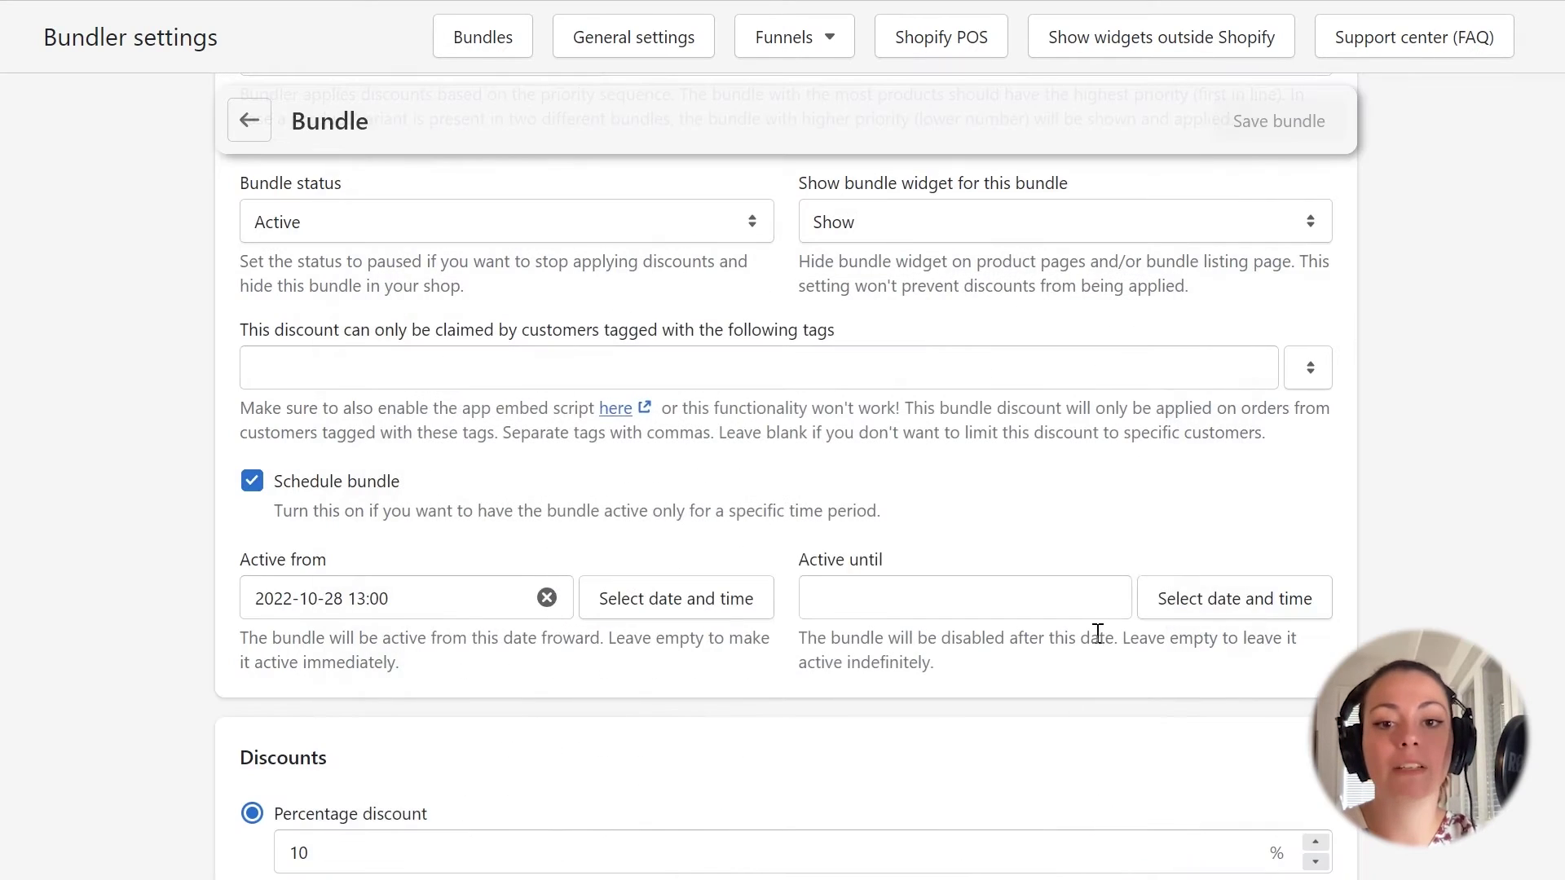
{"action": "left_click", "coordinate": [1252, 615]}
{"action": "left_click", "coordinate": [749, 407]}
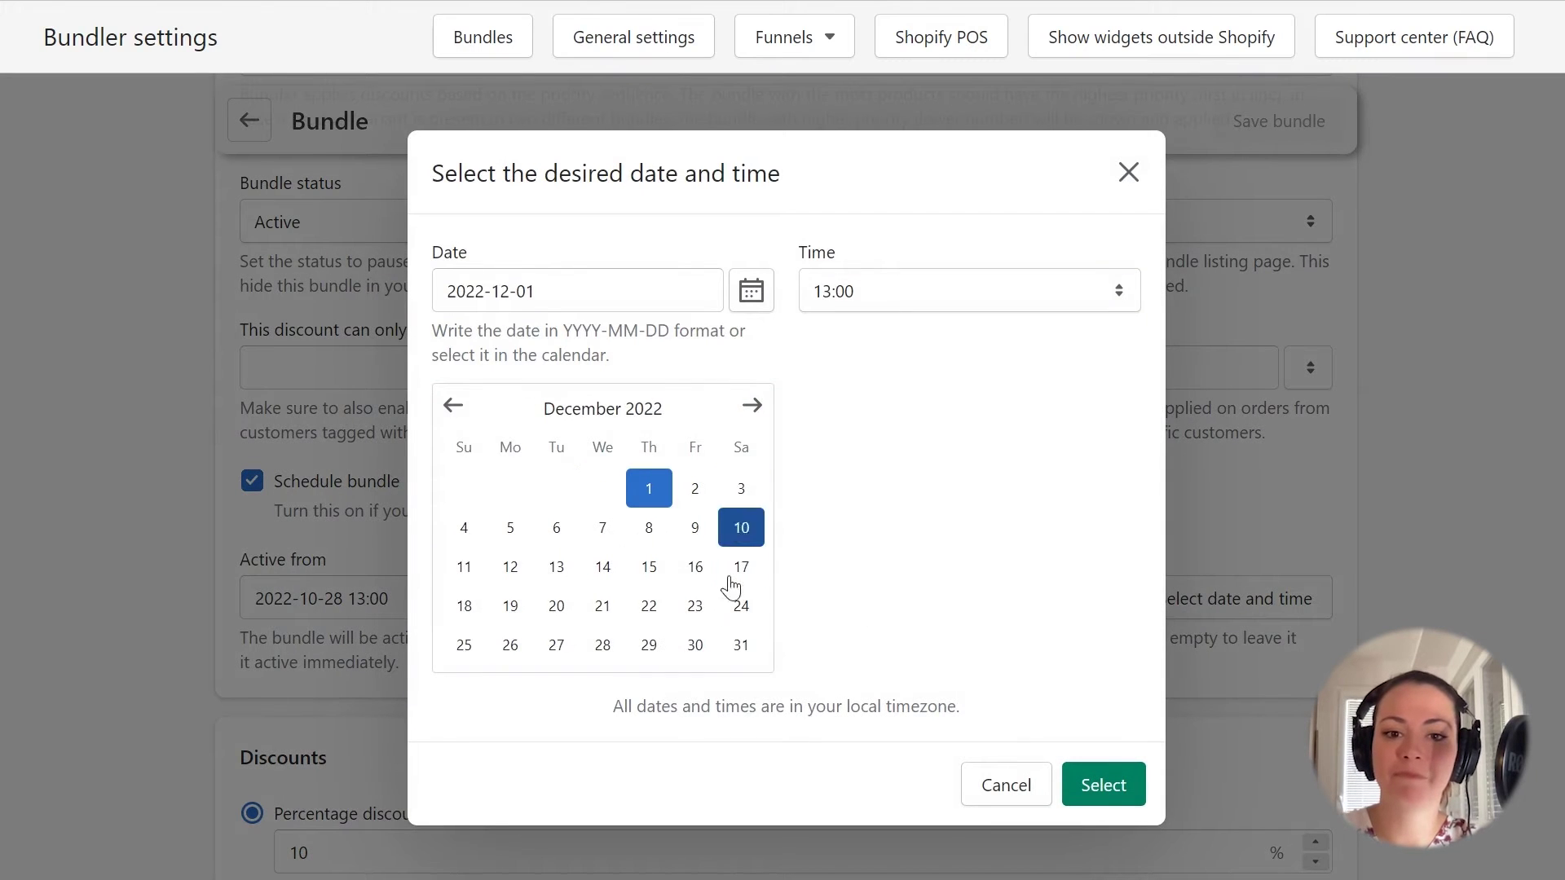
{"action": "left_click", "coordinate": [695, 644]}
{"action": "left_click", "coordinate": [1117, 786]}
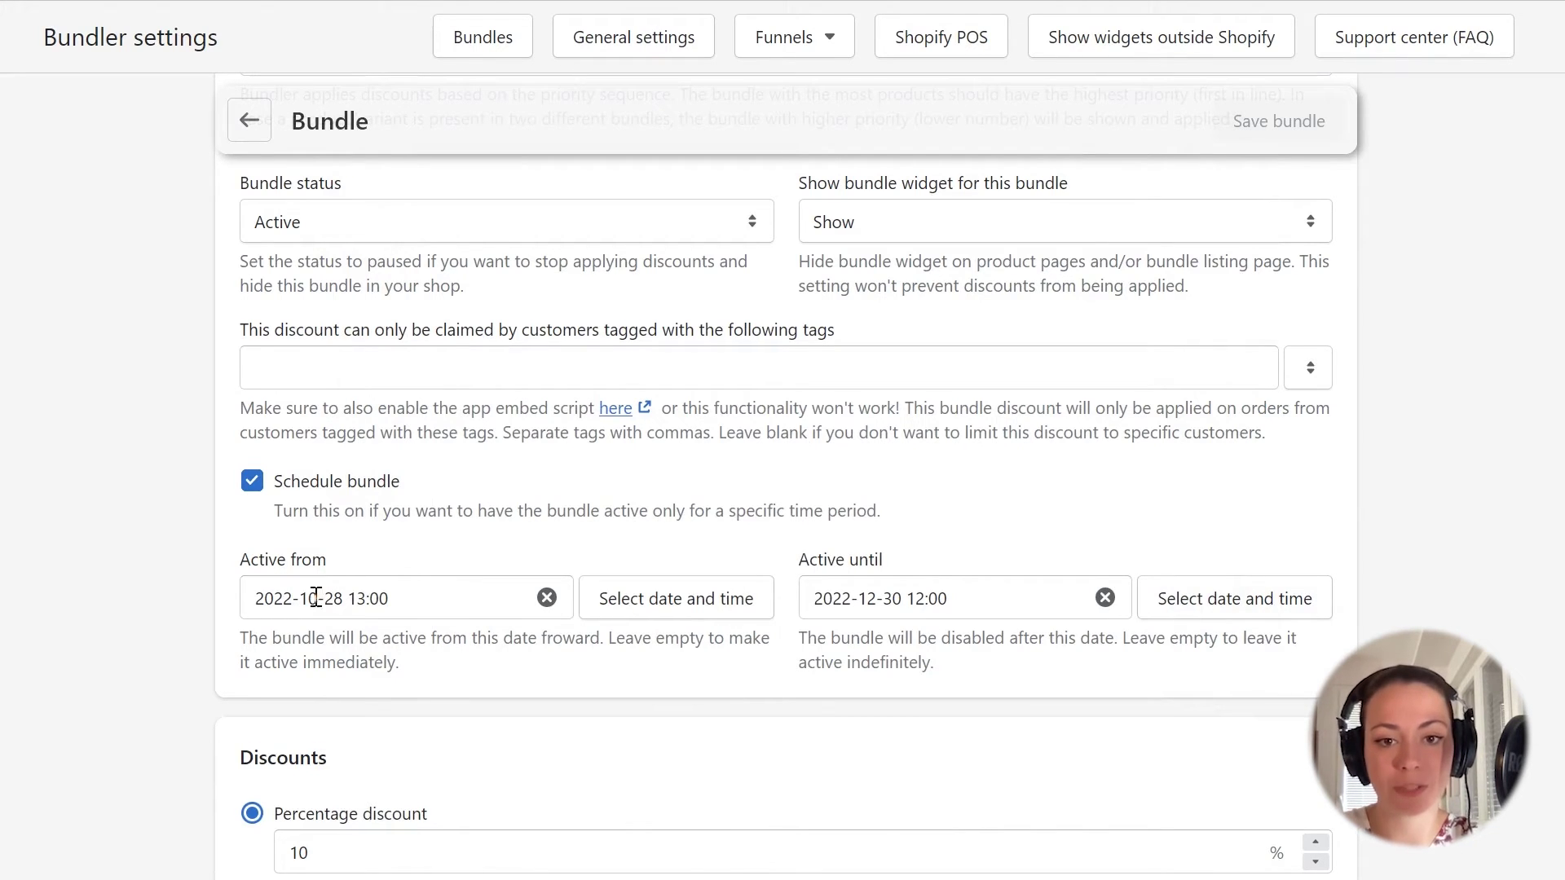
{"action": "left_click", "coordinate": [250, 485]}
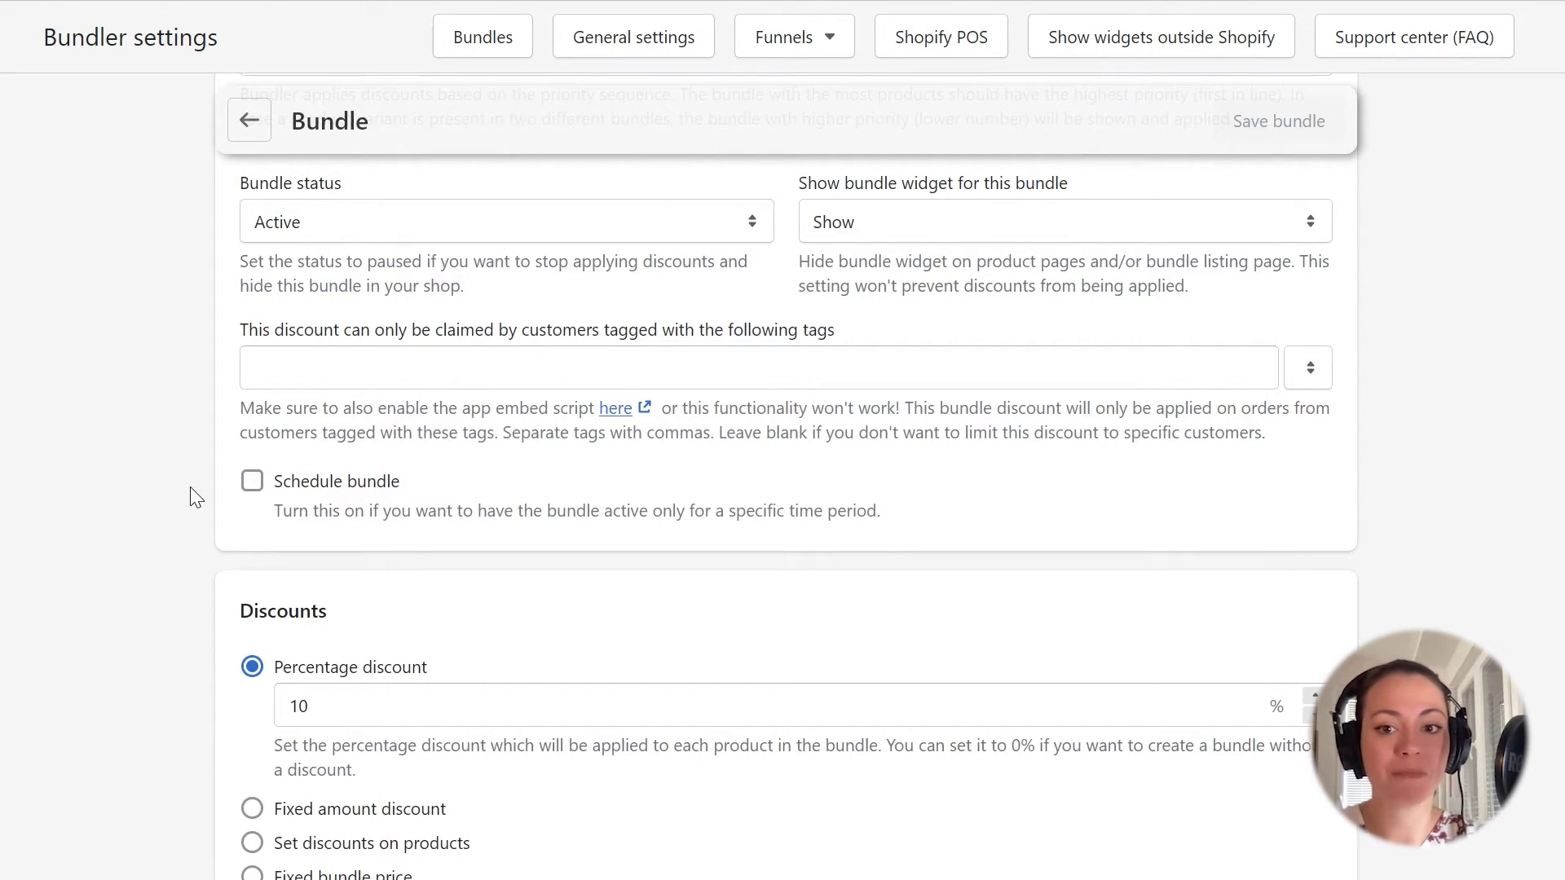
Try the fixed amount, per-product and fixed bundle price discount types, and return to the percentage discount
{"action": "scroll", "coordinate": [189, 487], "scroll_direction": "down", "scroll_amount": 3}
{"action": "left_click_drag", "start_coordinate": [321, 454], "coordinate": [285, 459]}
{"action": "left_click", "coordinate": [166, 454]}
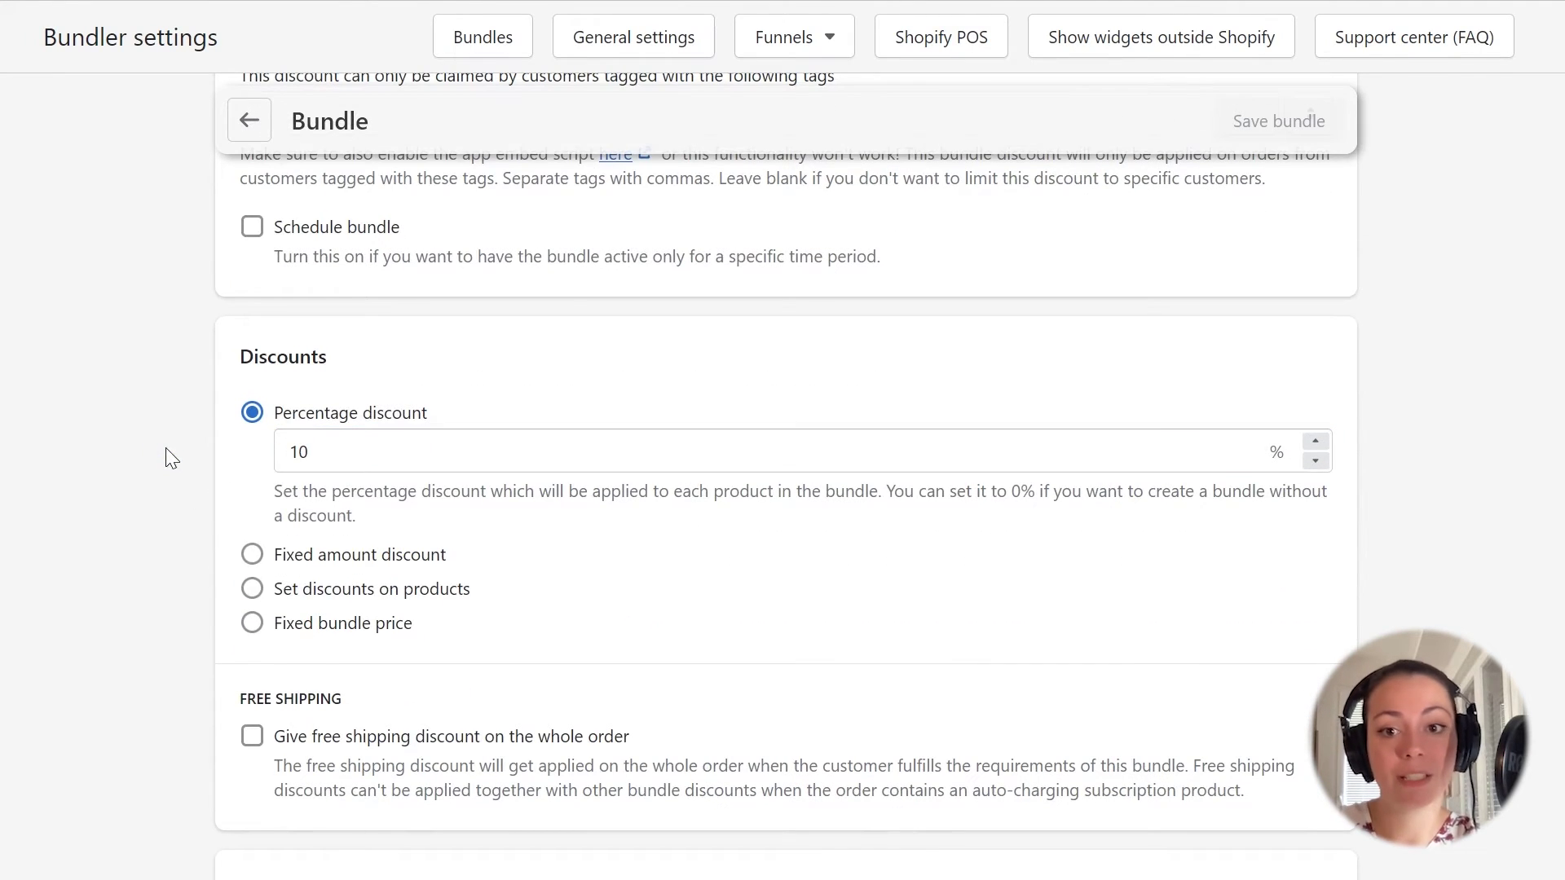
{"action": "left_click", "coordinate": [311, 554]}
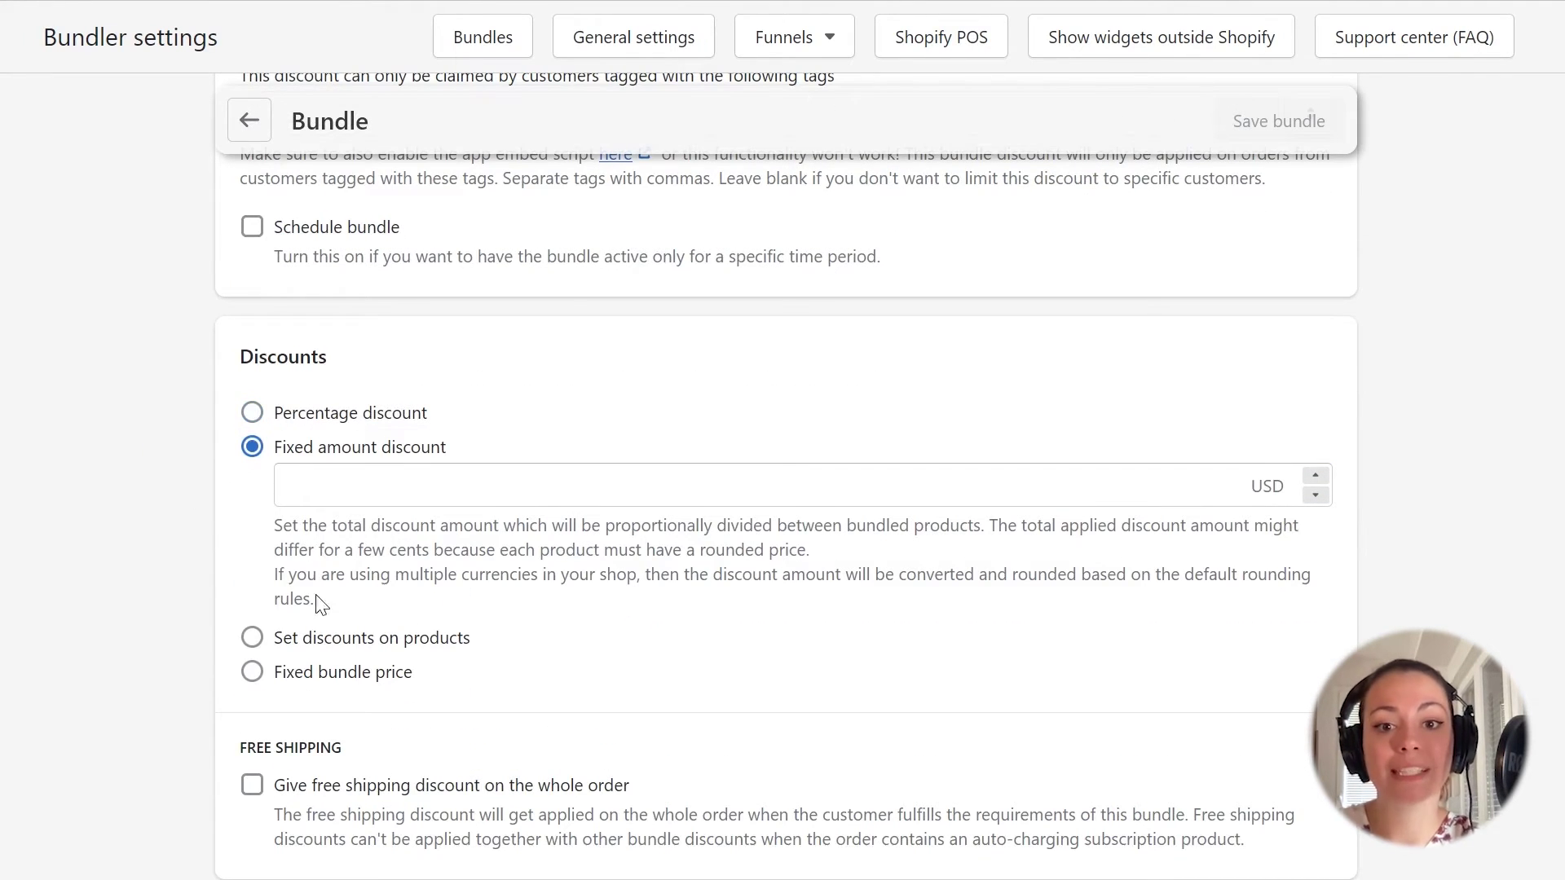
{"action": "left_click", "coordinate": [316, 640]}
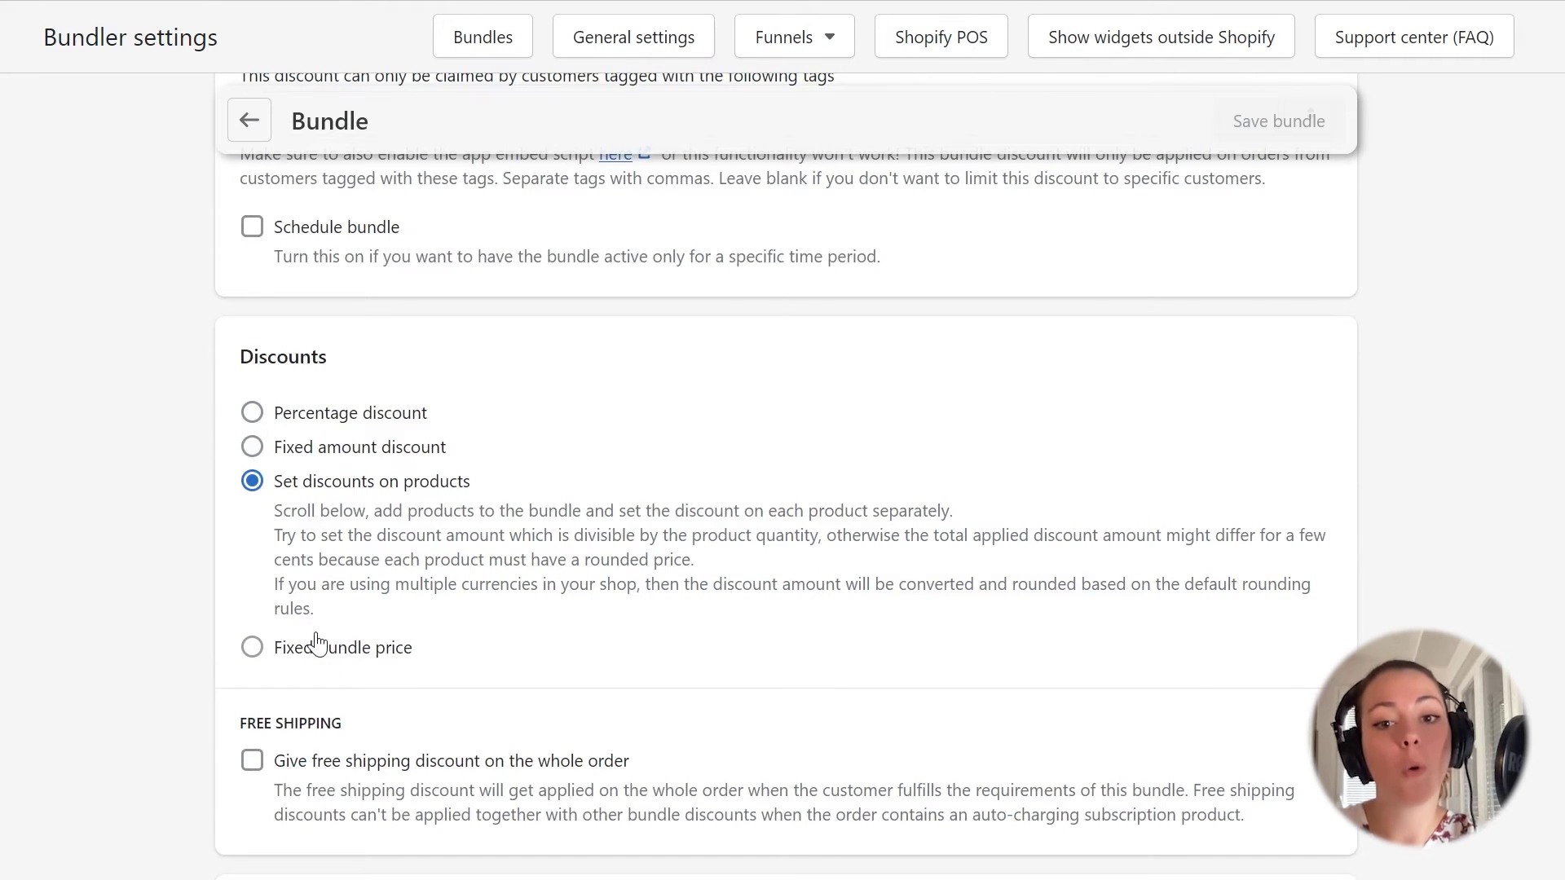
{"action": "left_click", "coordinate": [315, 648]}
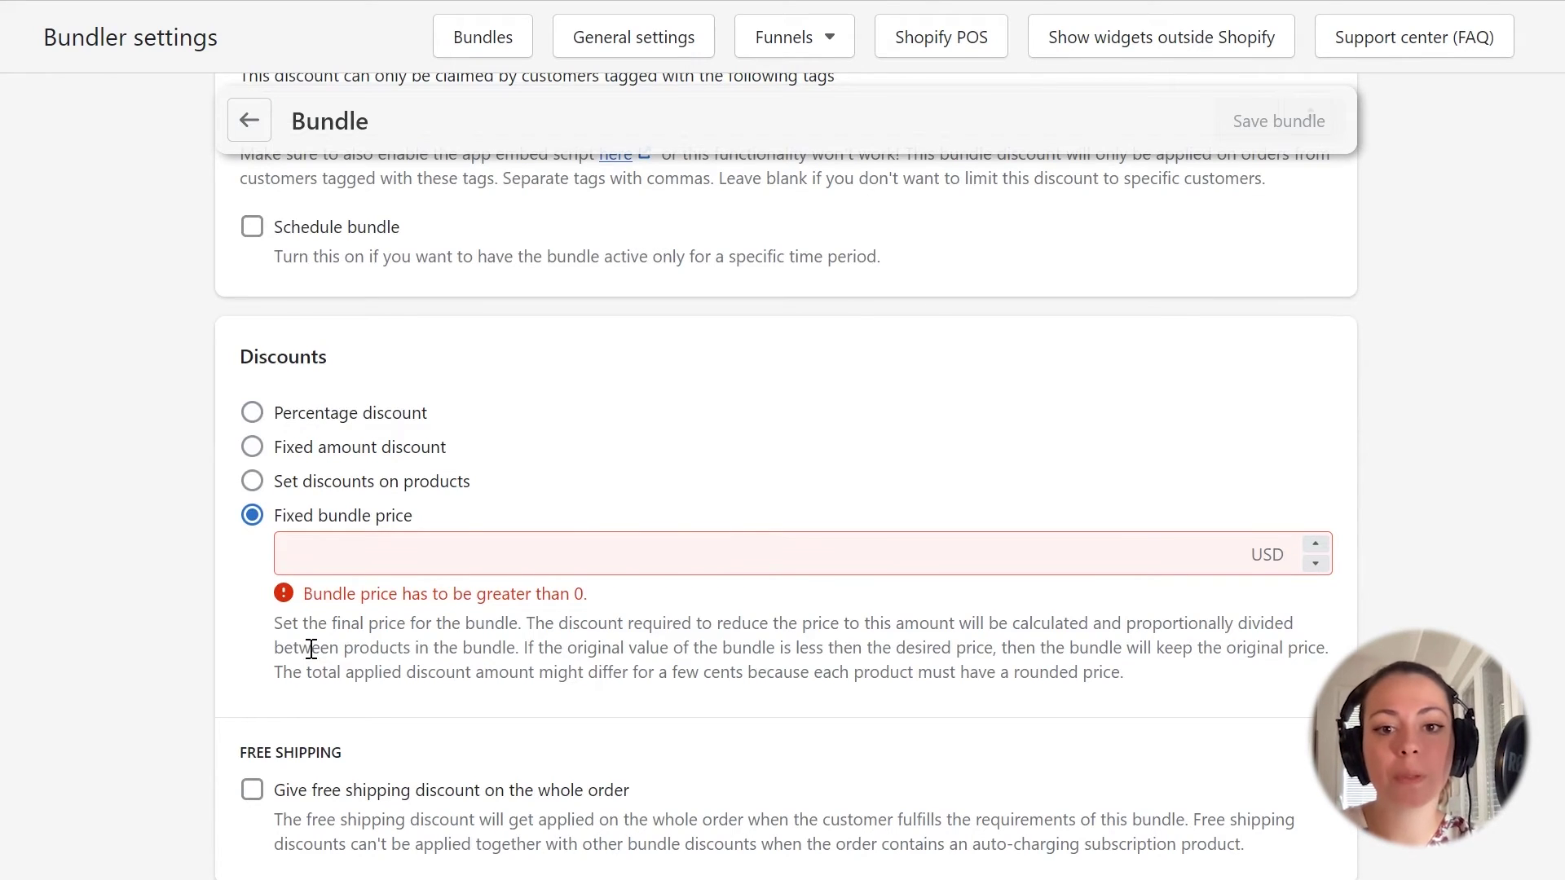
{"action": "left_click", "coordinate": [301, 414]}
{"action": "left_click", "coordinate": [351, 454]}
{"action": "double_click", "coordinate": [352, 455]}
{"action": "left_click", "coordinate": [145, 458]}
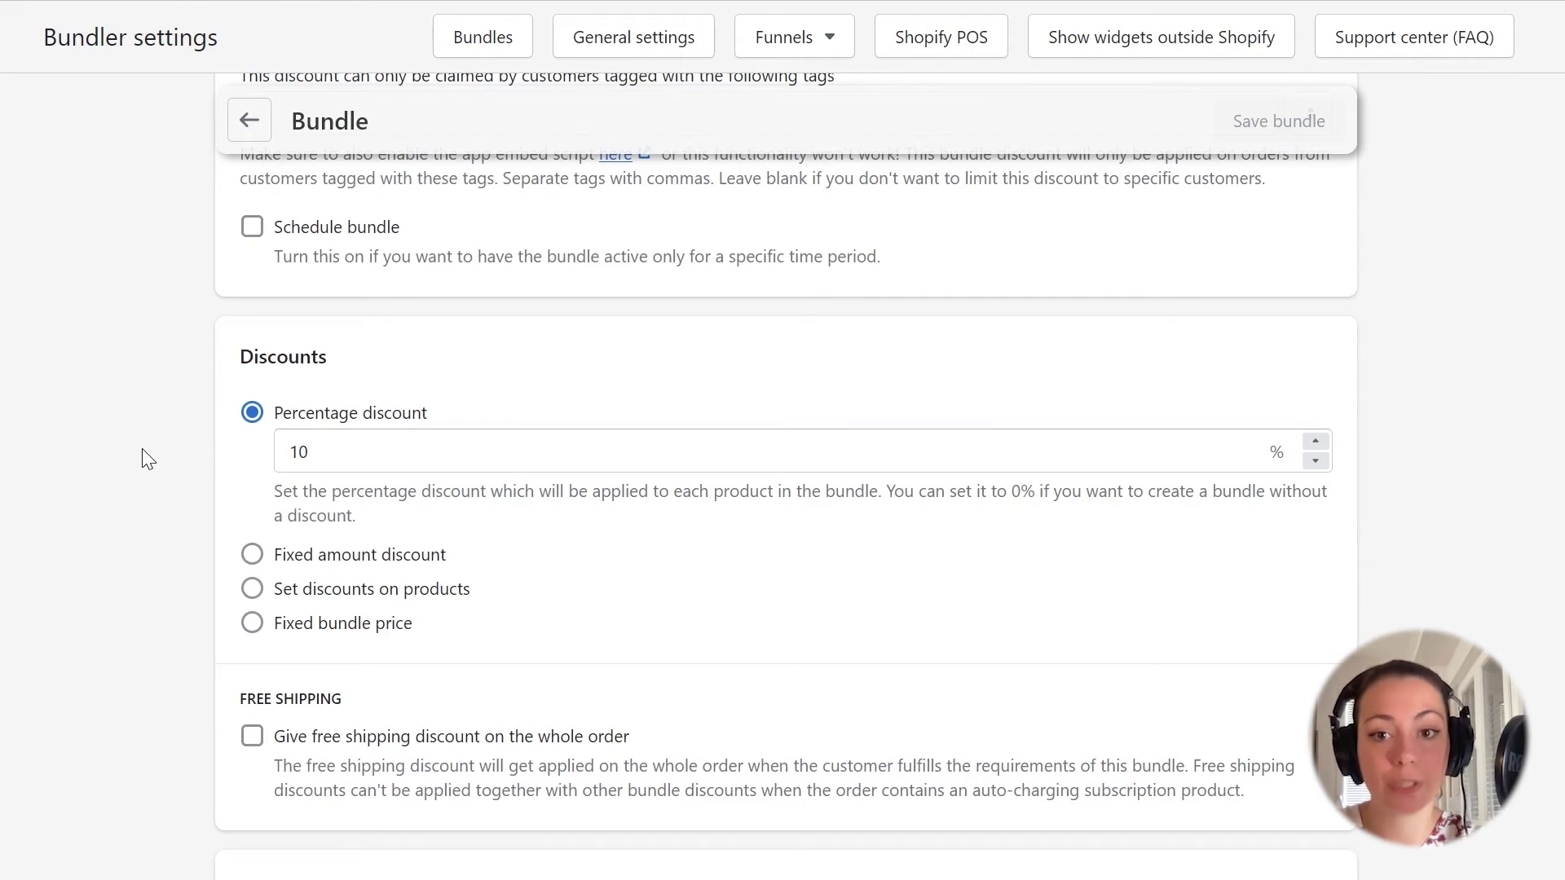
Enable the free shipping discount on the whole order and set the bundle product level to Product level
{"action": "scroll", "coordinate": [142, 448], "scroll_direction": "down", "scroll_amount": 2}
{"action": "left_click", "coordinate": [314, 617]}
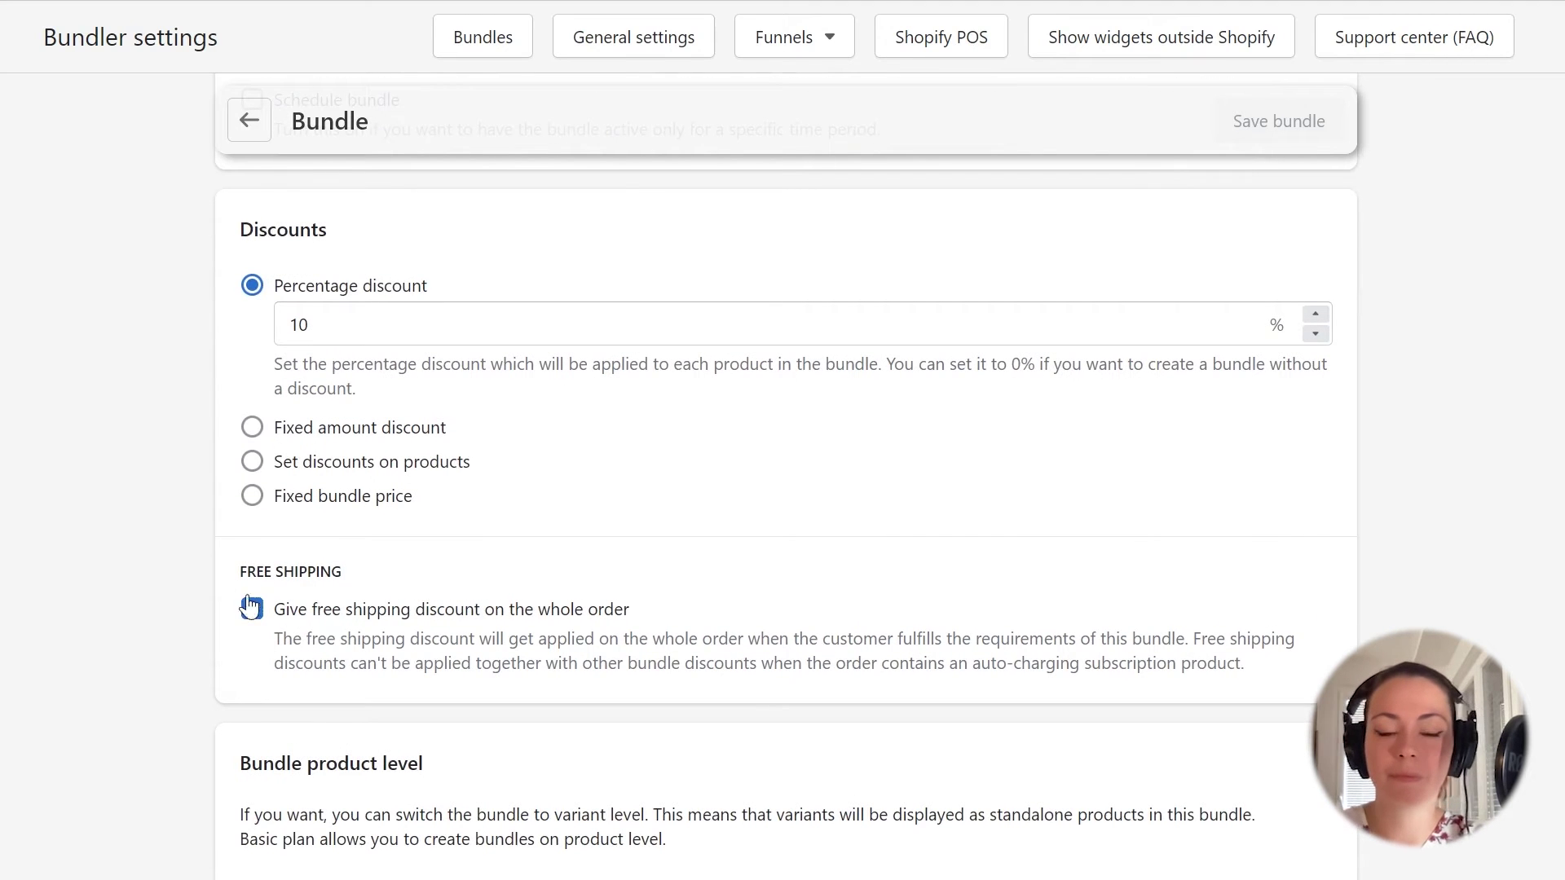
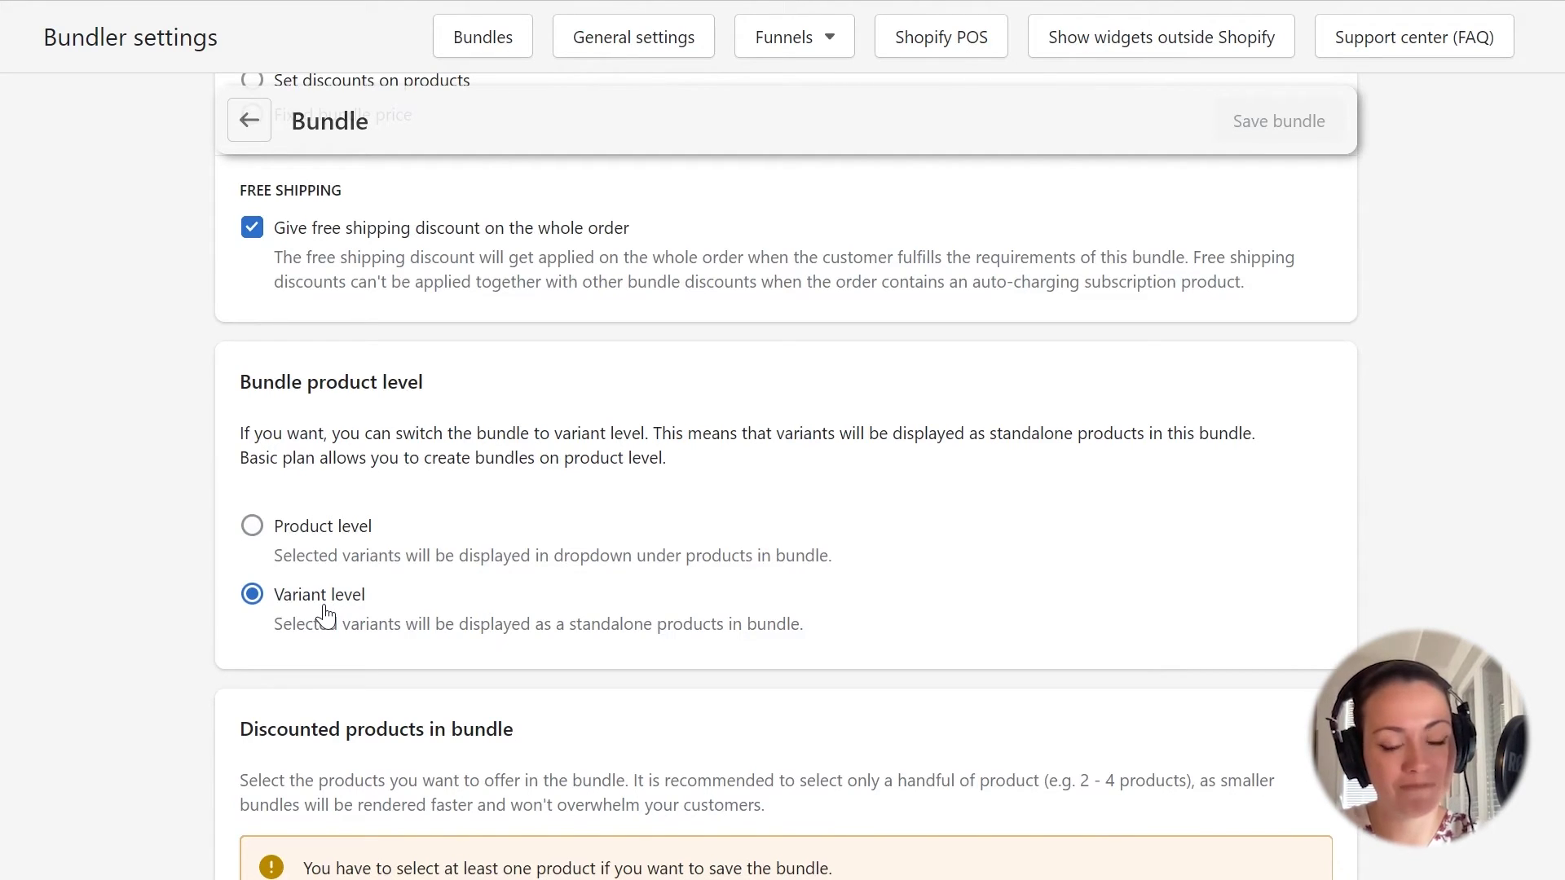
{"action": "left_click", "coordinate": [300, 532]}
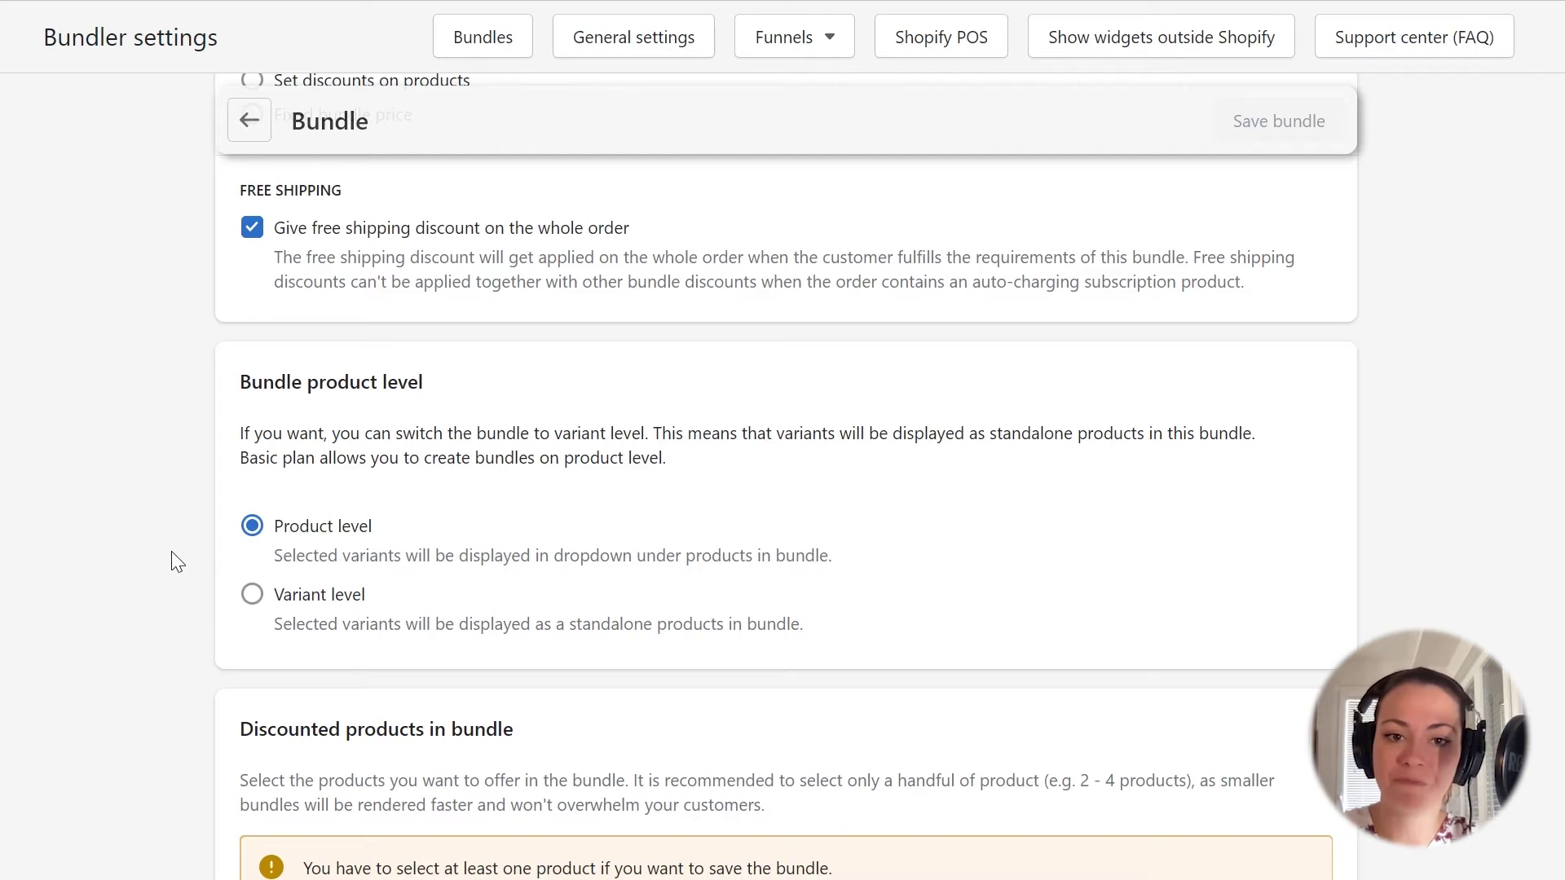
{"action": "scroll", "coordinate": [171, 553], "scroll_direction": "down", "scroll_amount": 5}
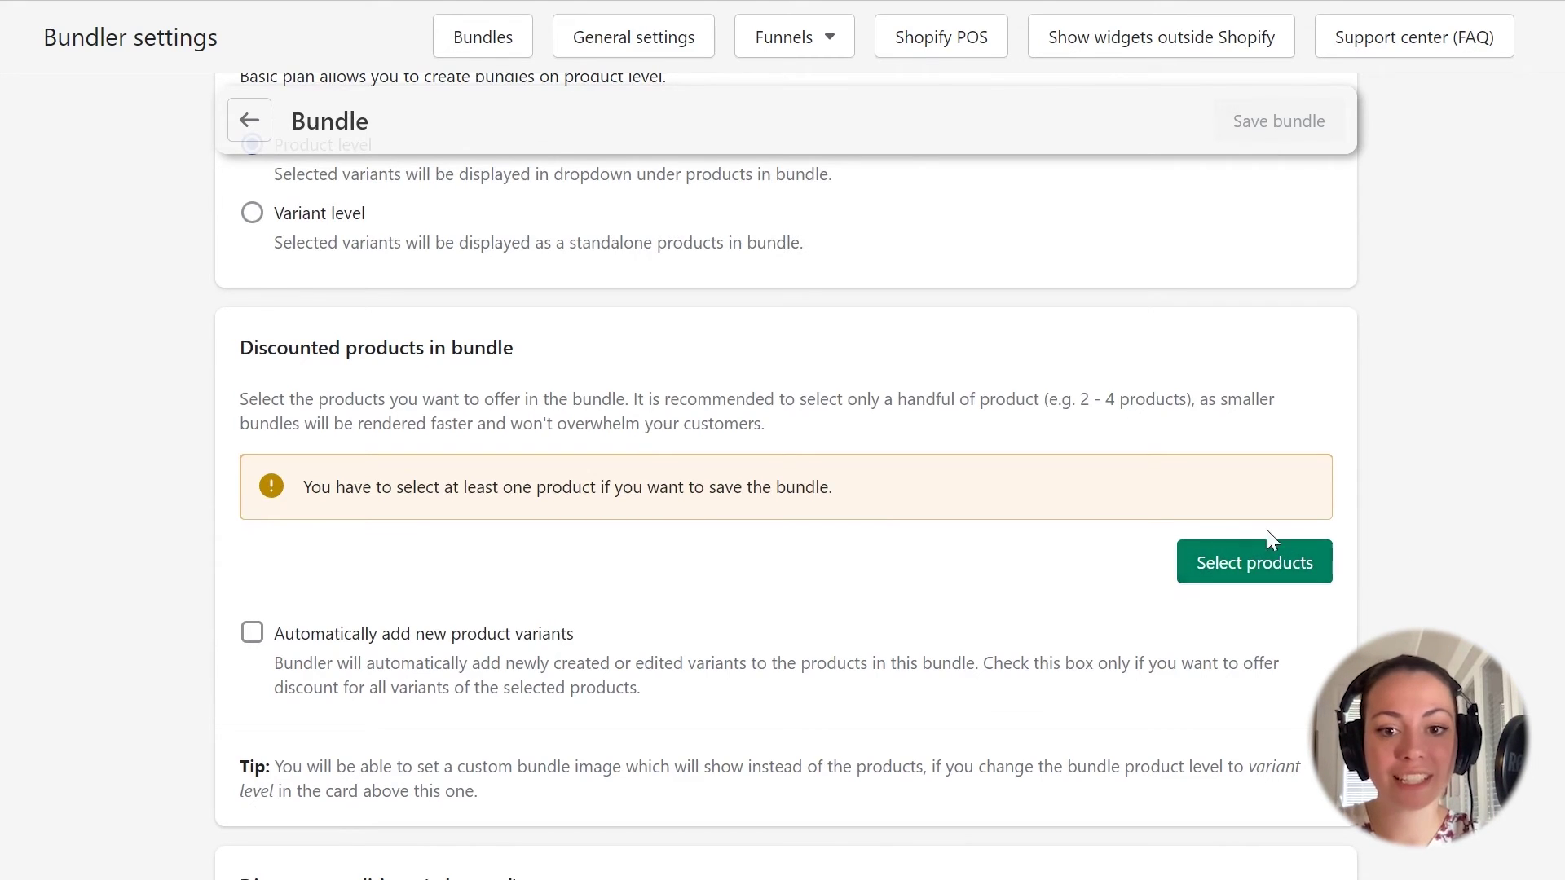
Add Special wedding cake and Wedding cake, with all their variants, as the discounted products in the bundle
{"action": "left_click", "coordinate": [1246, 571]}
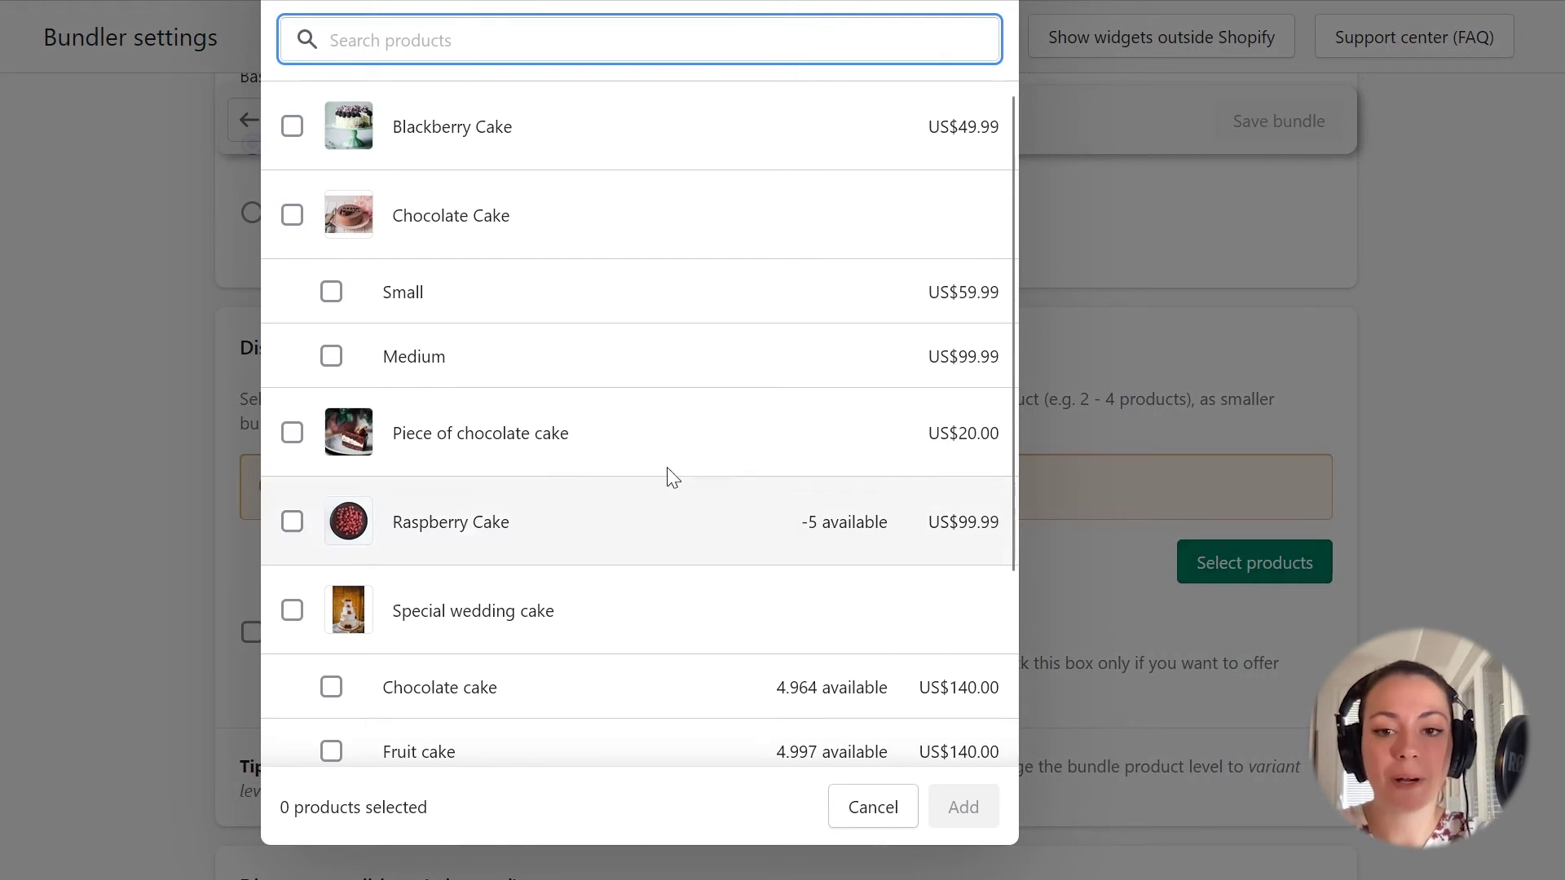
{"action": "scroll", "coordinate": [571, 456], "scroll_direction": "down", "scroll_amount": 3}
{"action": "left_click", "coordinate": [461, 388]}
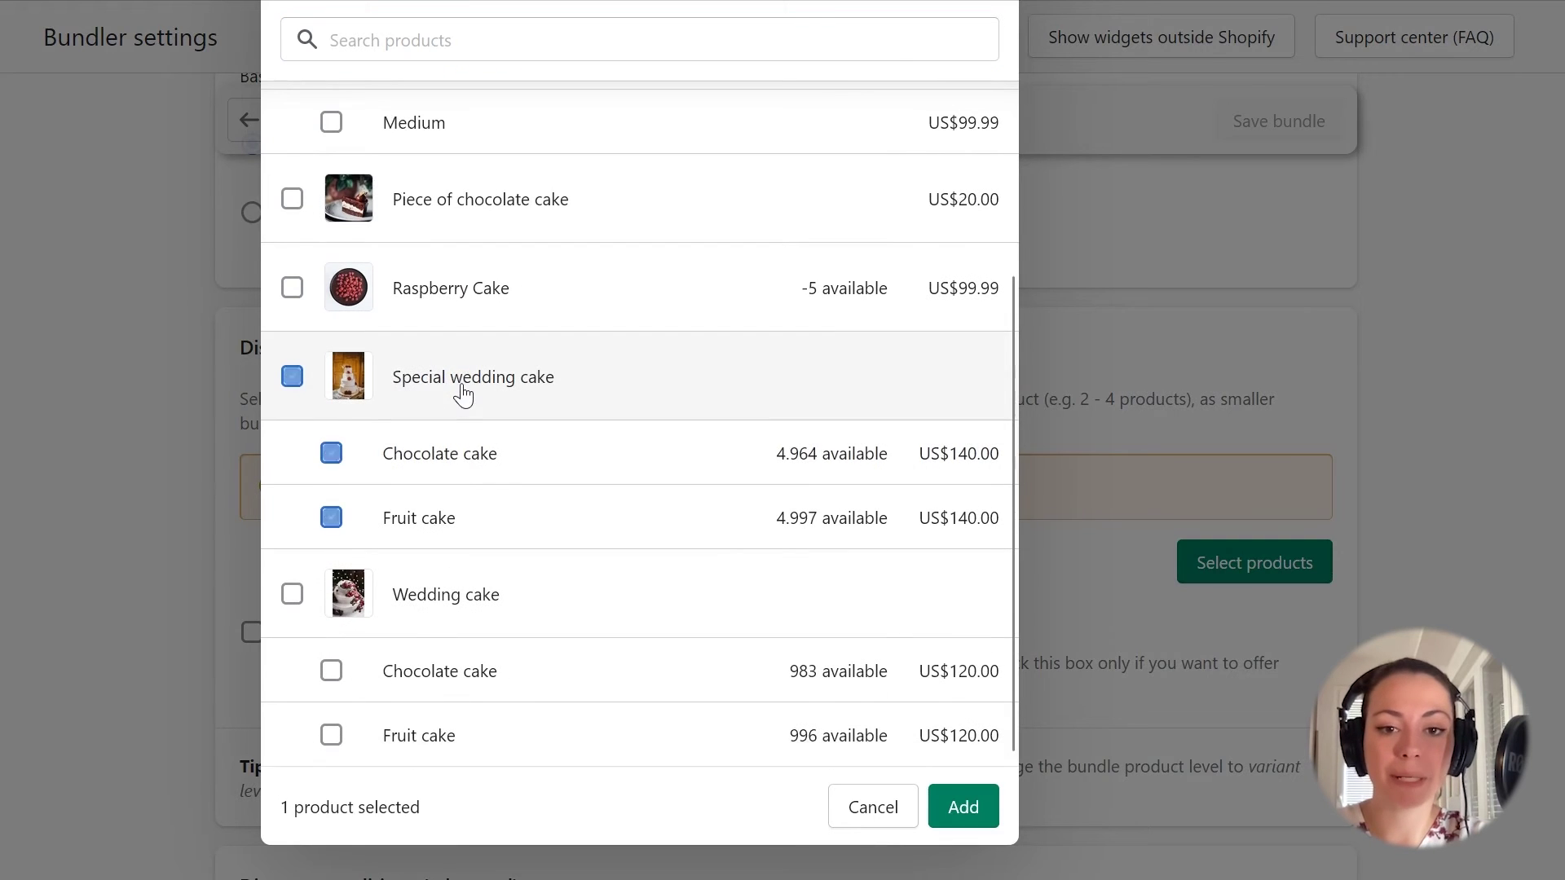
{"action": "left_click", "coordinate": [487, 601]}
{"action": "left_click", "coordinate": [962, 806]}
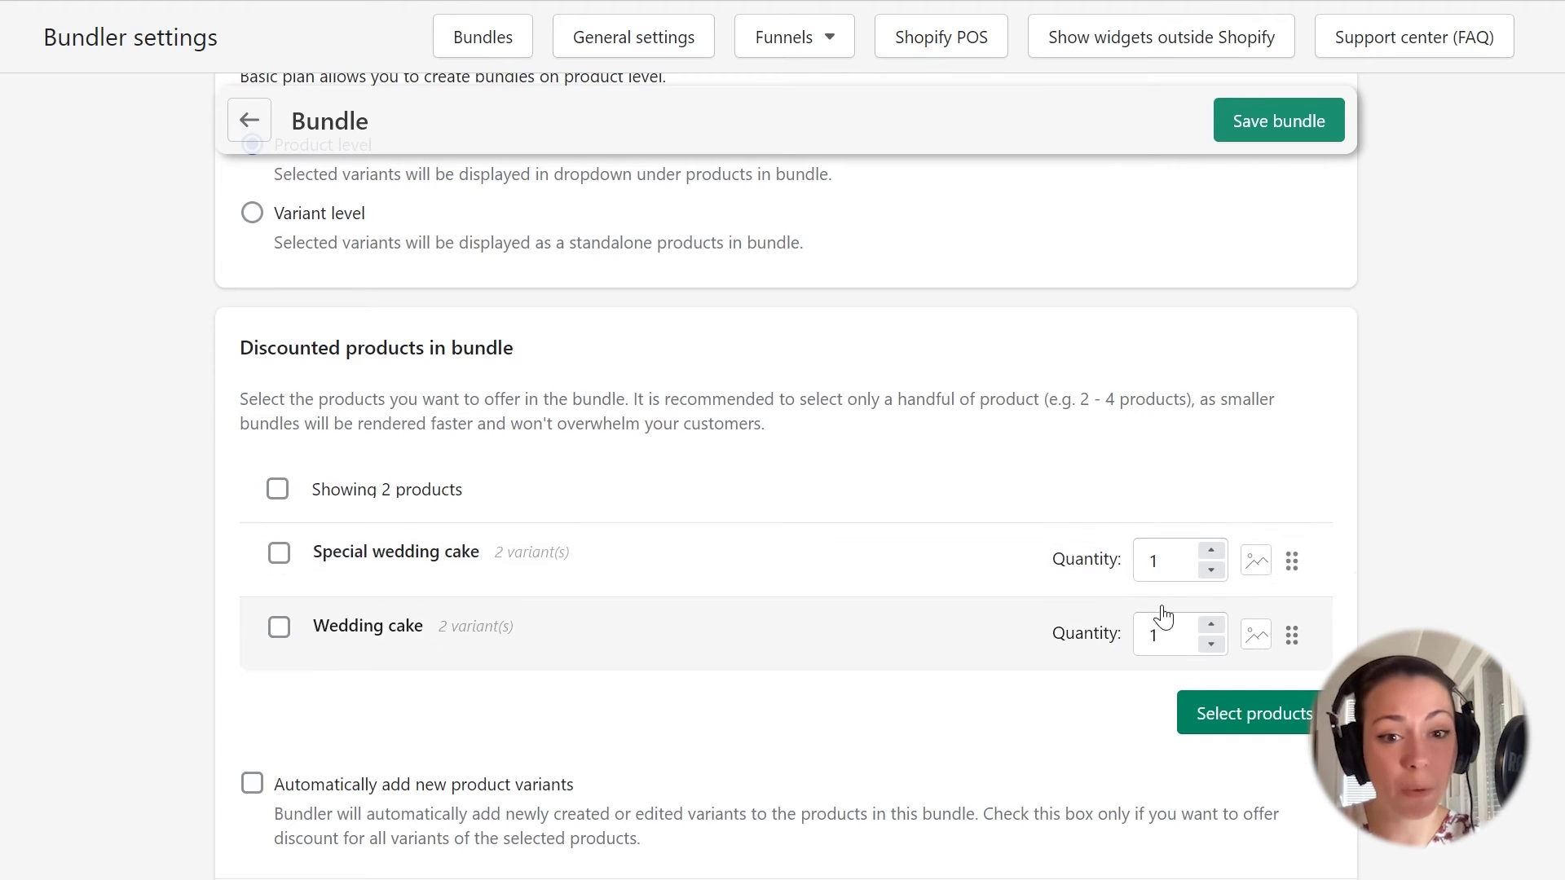
Try raising the quantities of Wedding cake and Special wedding cake to 2, and return each to 1
{"action": "left_click", "coordinate": [1211, 624]}
{"action": "left_click", "coordinate": [1211, 643]}
{"action": "left_click", "coordinate": [1211, 624]}
{"action": "left_click", "coordinate": [1211, 644]}
{"action": "left_click", "coordinate": [1211, 551]}
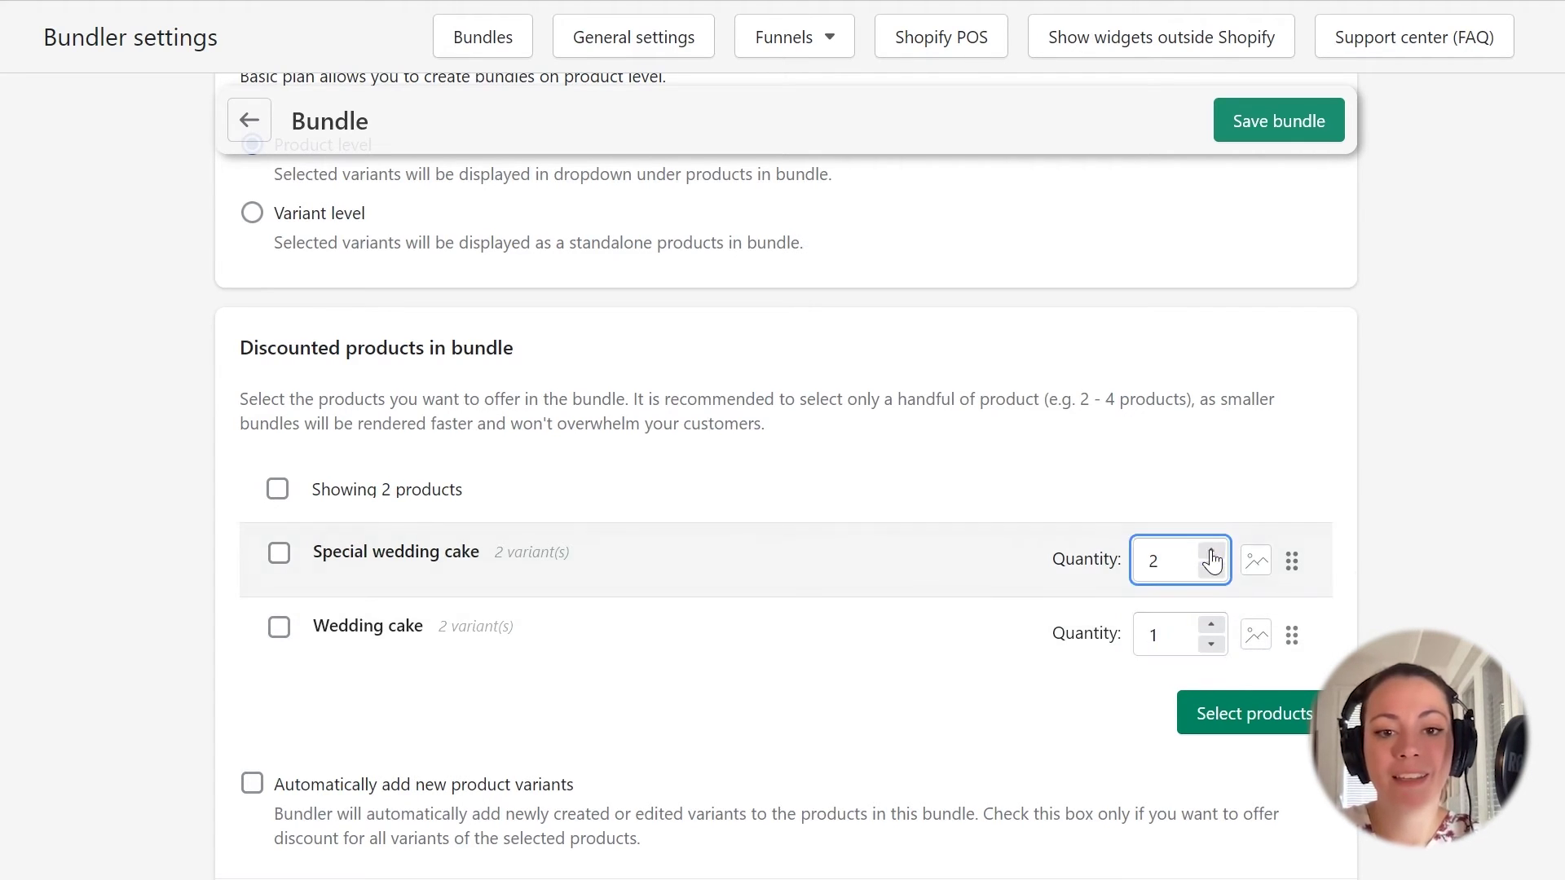
{"action": "left_click", "coordinate": [1211, 569]}
{"action": "left_click", "coordinate": [1211, 551]}
{"action": "left_click", "coordinate": [1212, 570]}
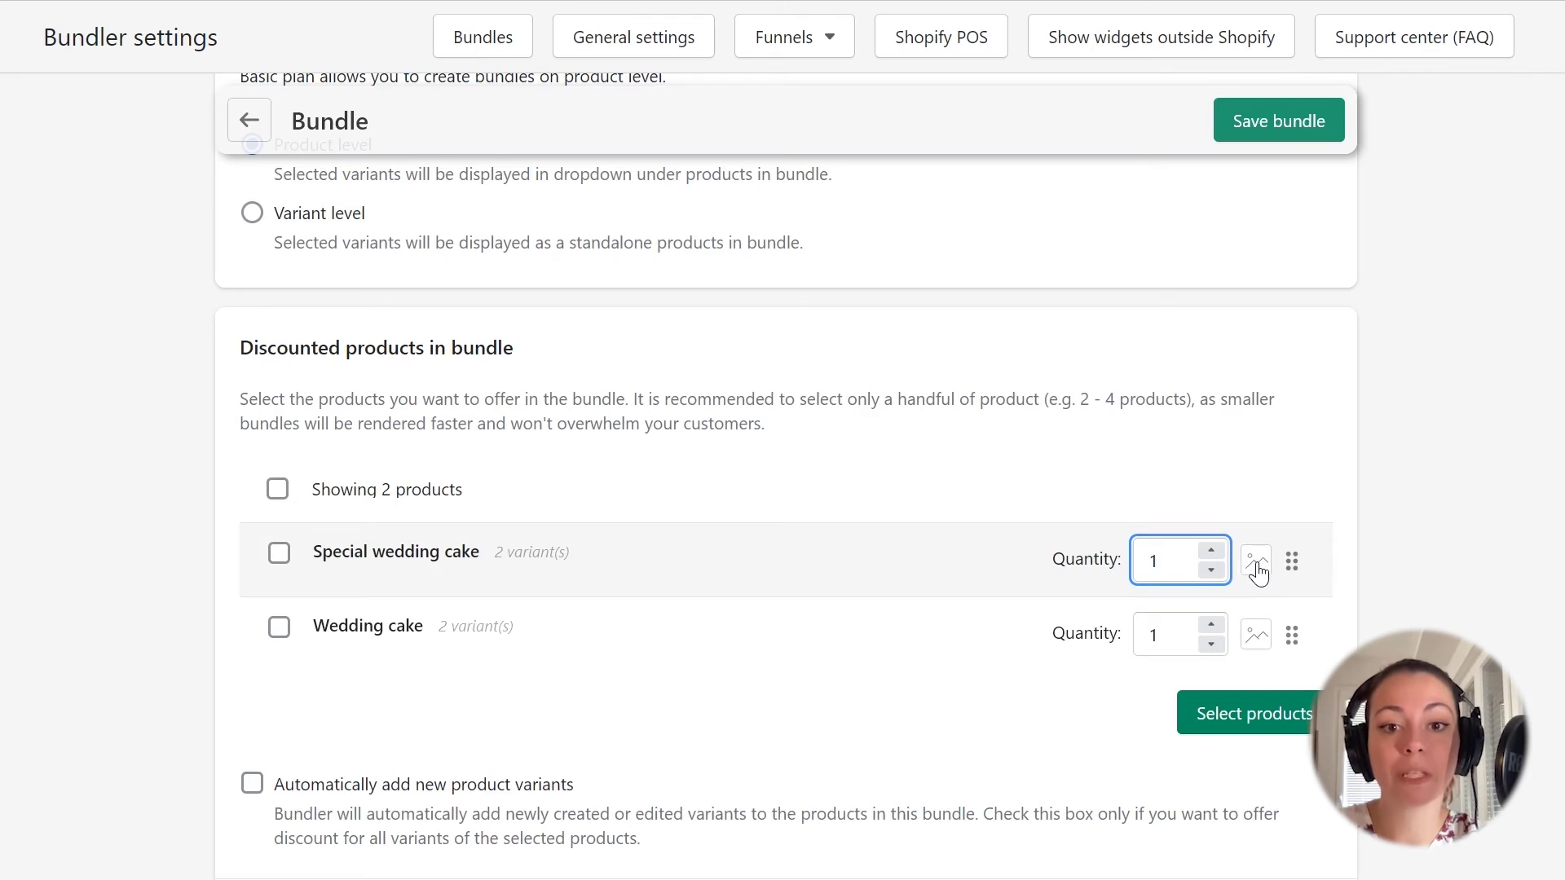
View the custom product image settings for Special wedding cake and leave the custom image URL empty
{"action": "left_click", "coordinate": [1256, 562]}
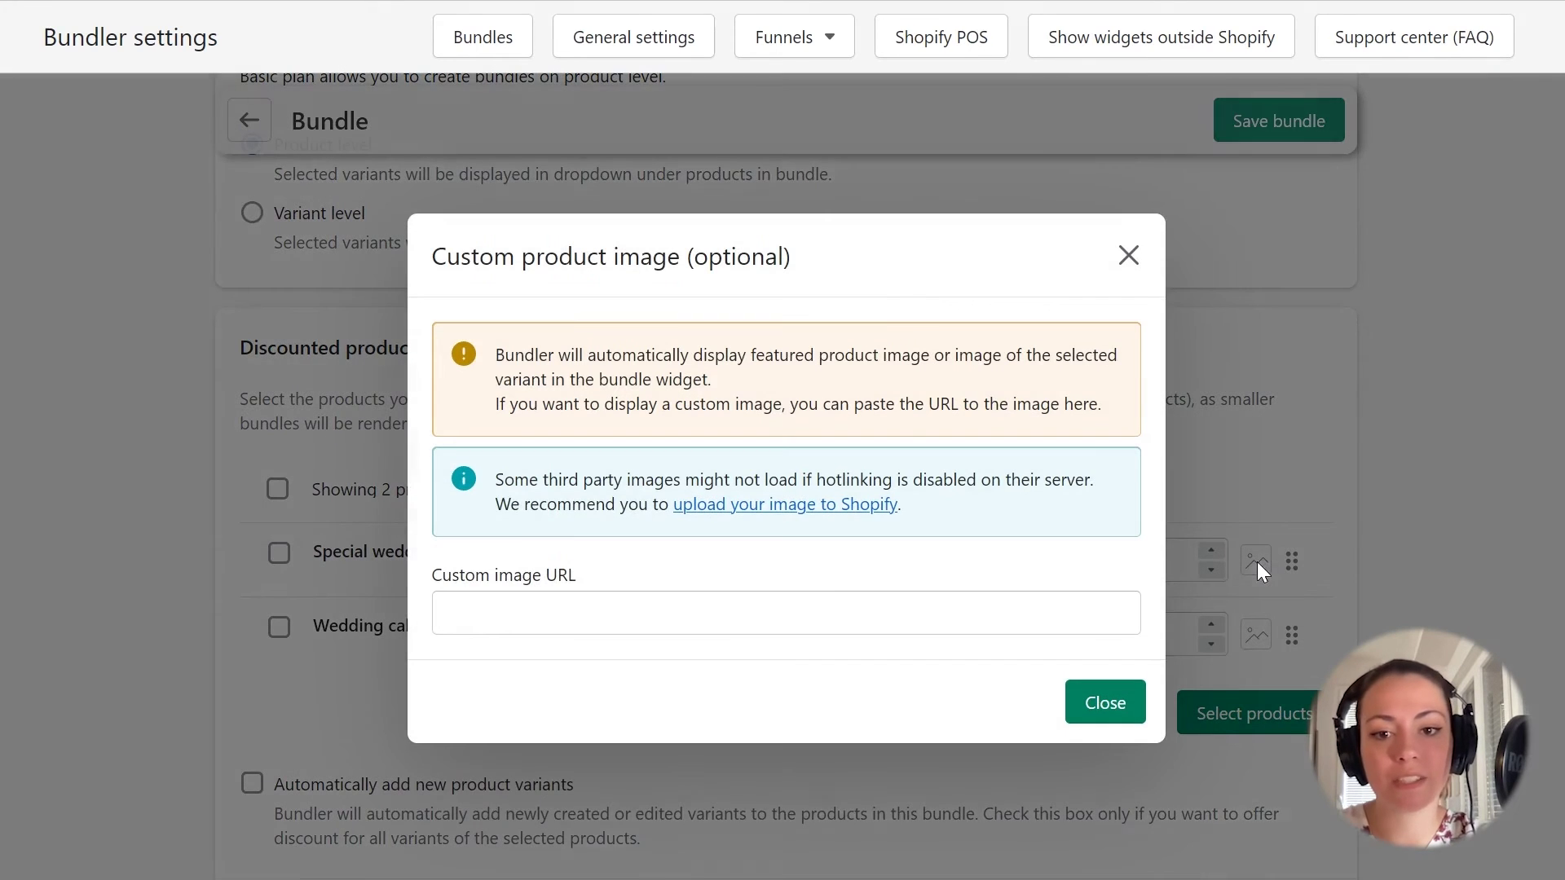
{"action": "left_click_drag", "start_coordinate": [577, 575], "coordinate": [432, 577]}
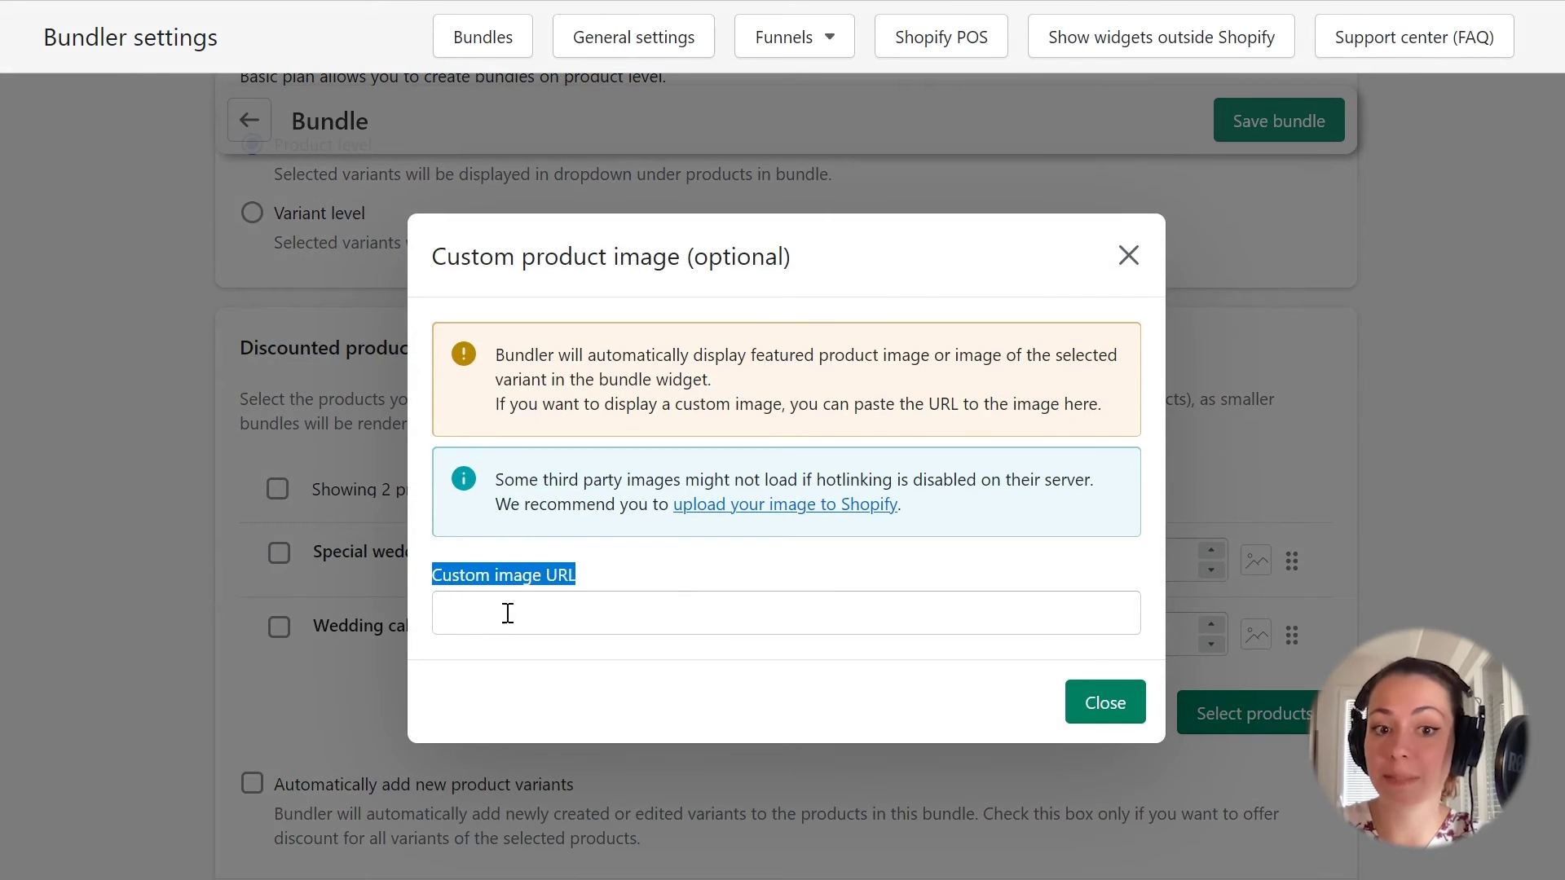
{"action": "left_click", "coordinate": [514, 616]}
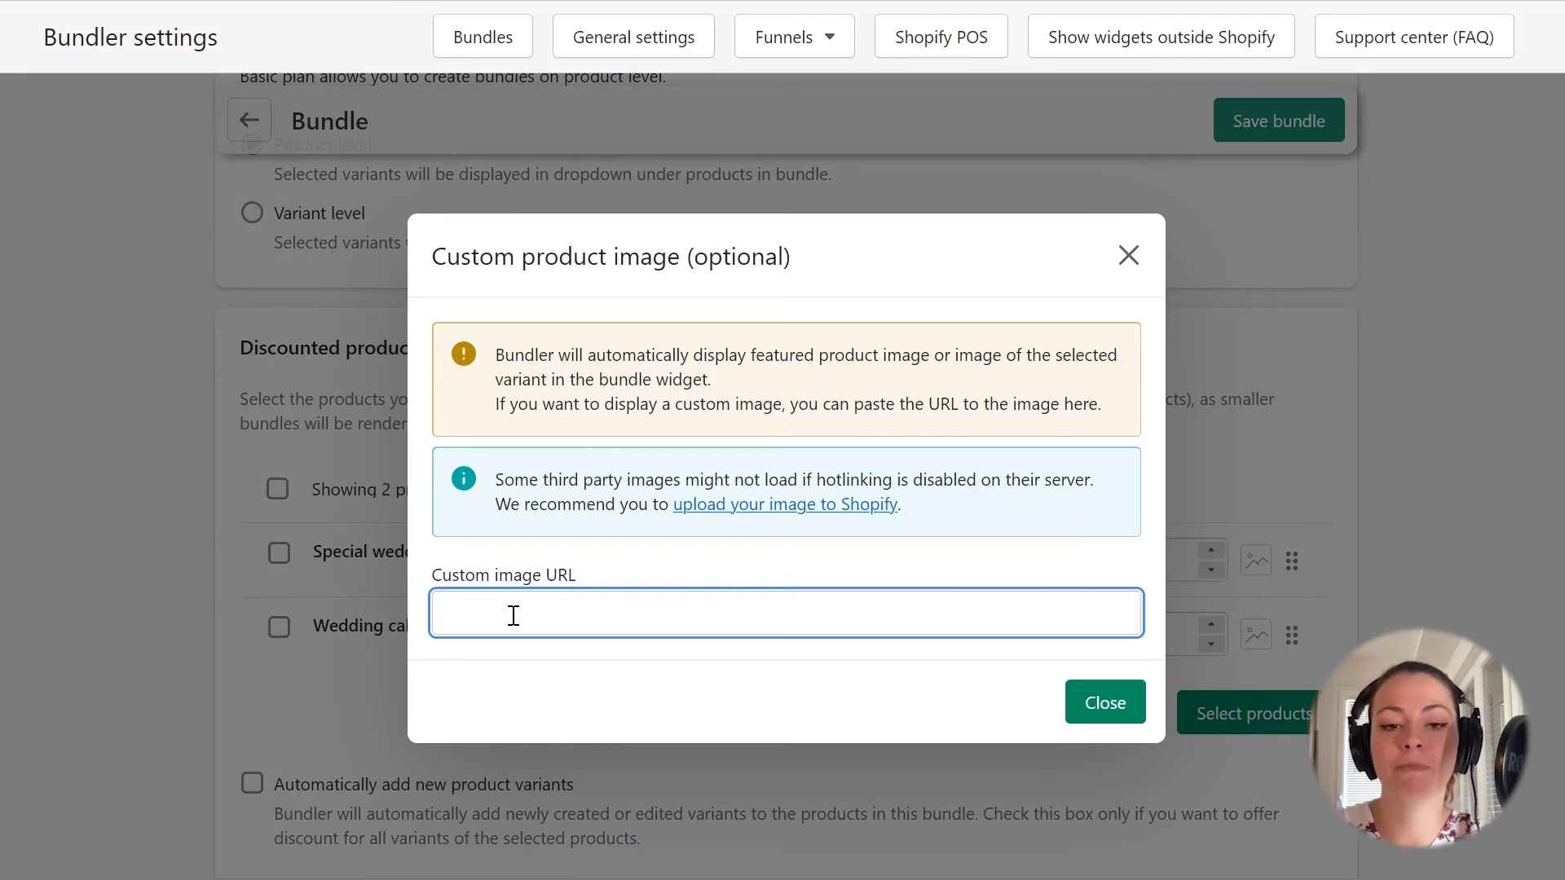
{"action": "left_click", "coordinate": [1133, 706]}
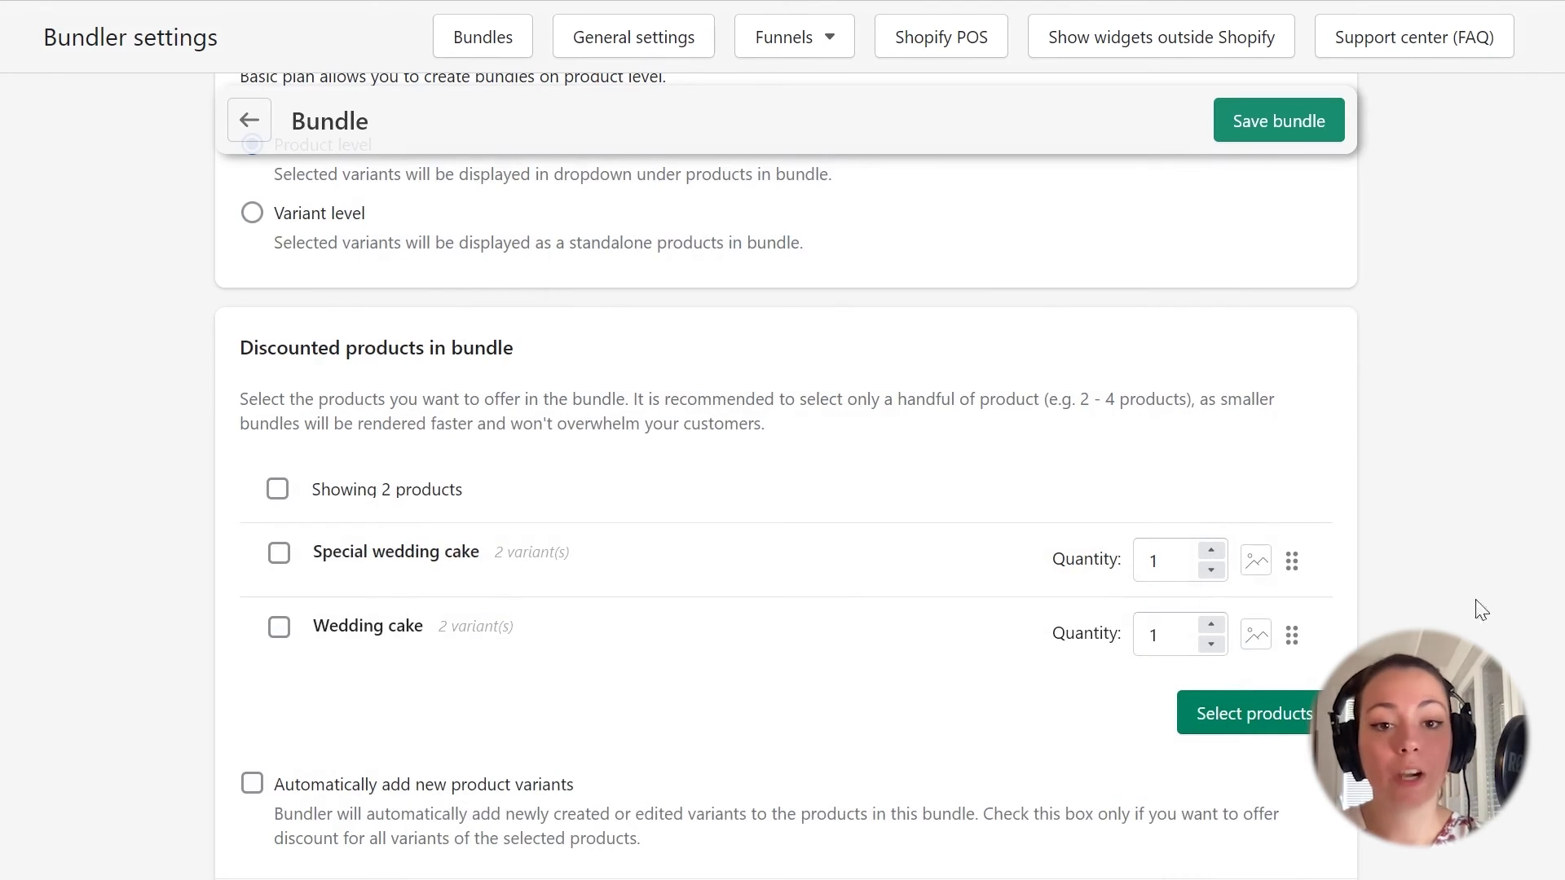
Turn on automatic adding of new product variants and save the bundle with the classic bundle discount condition
{"action": "scroll", "coordinate": [611, 488], "scroll_direction": "down", "scroll_amount": 3}
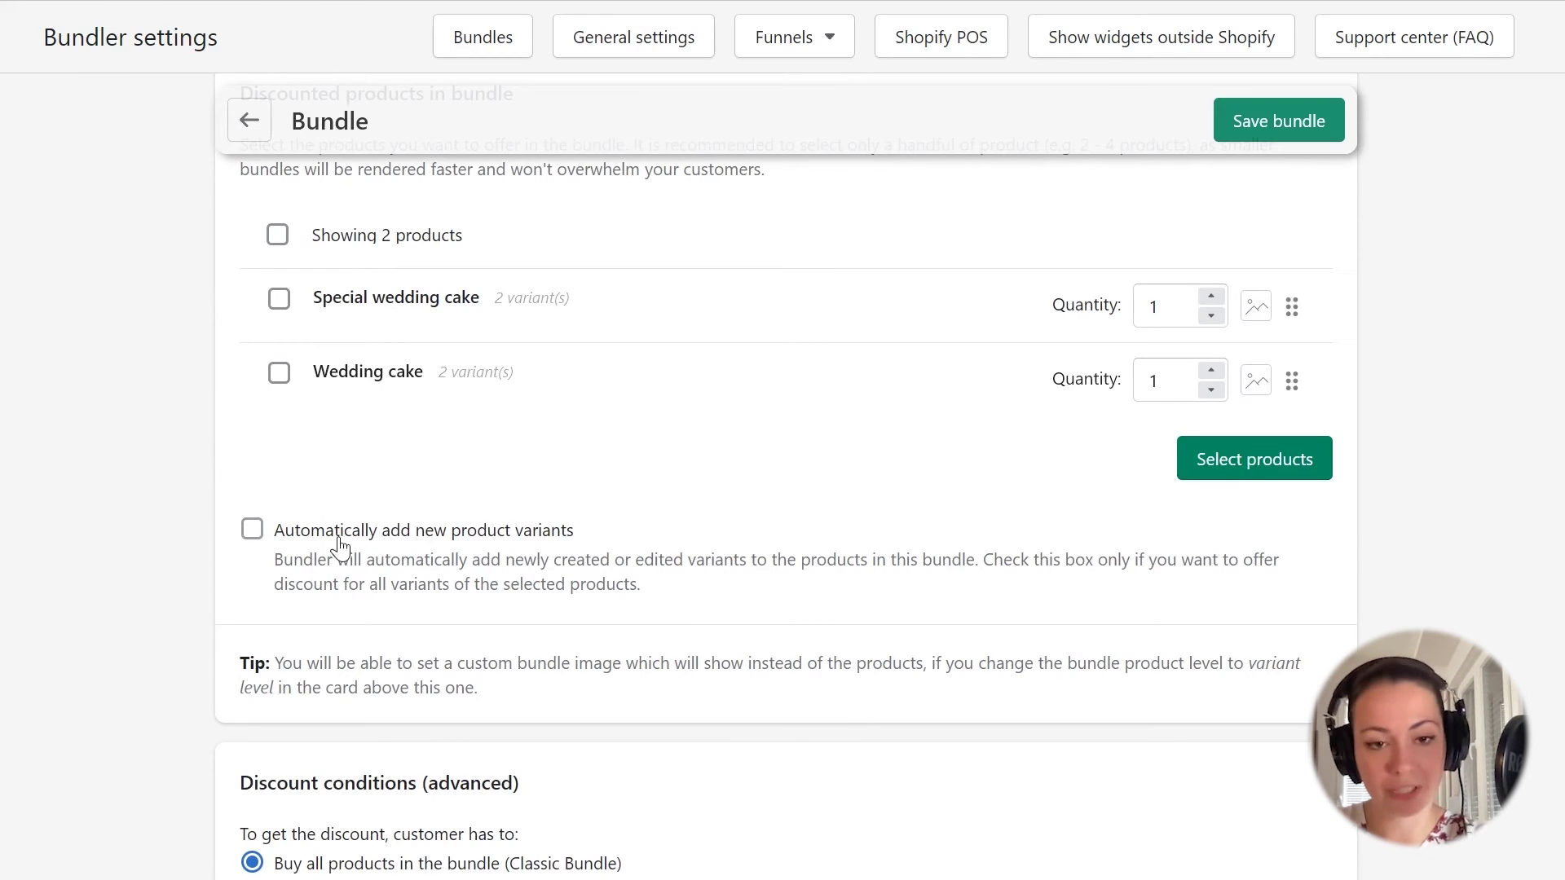
{"action": "left_click", "coordinate": [253, 531]}
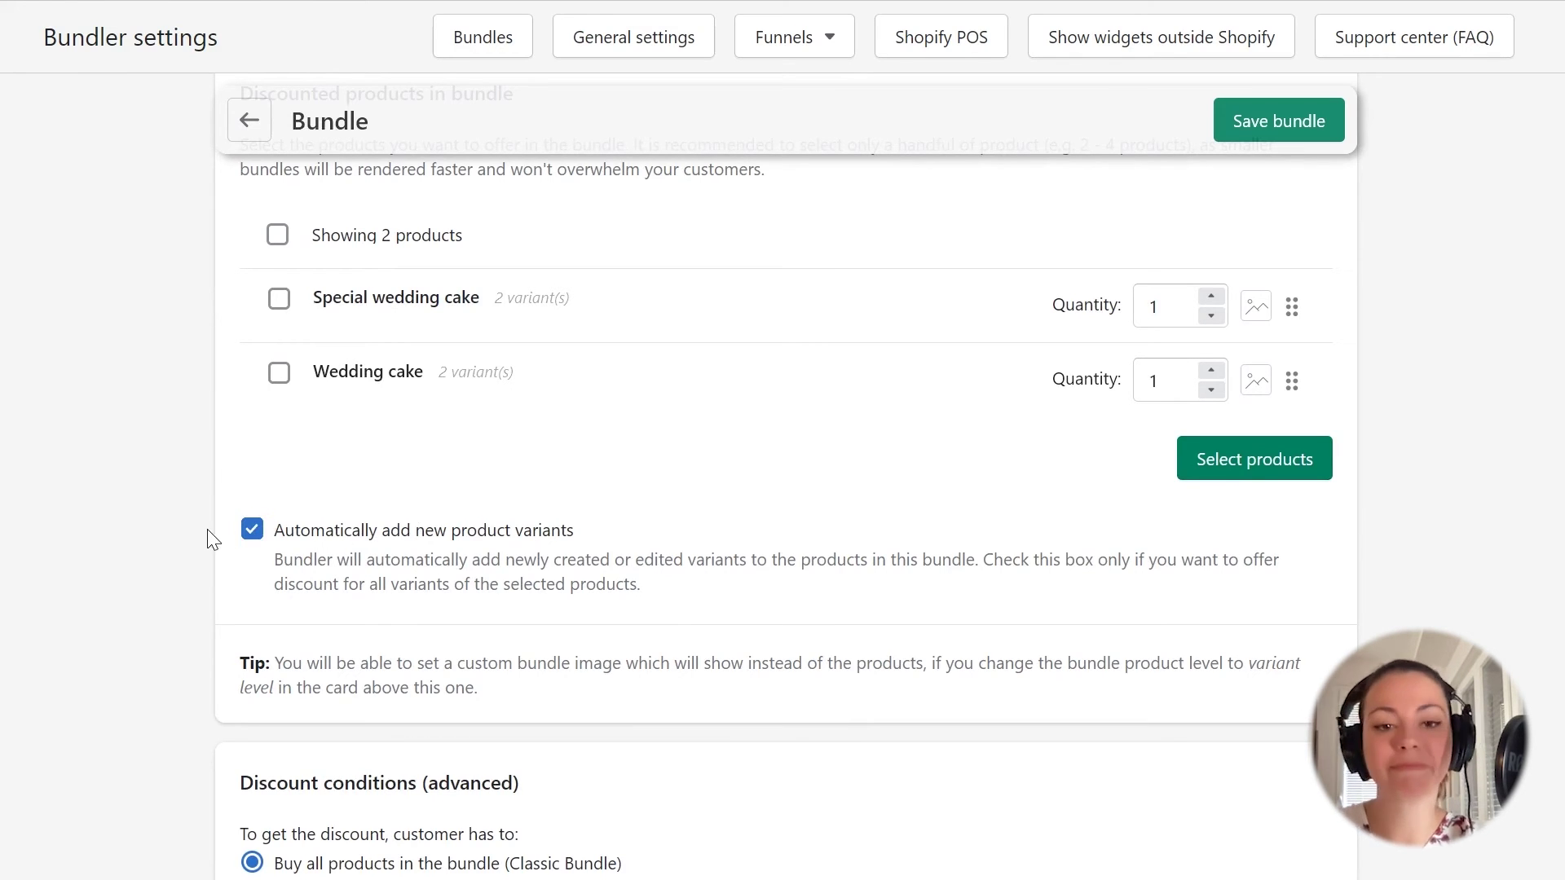
{"action": "scroll", "coordinate": [201, 534], "scroll_direction": "down", "scroll_amount": 5}
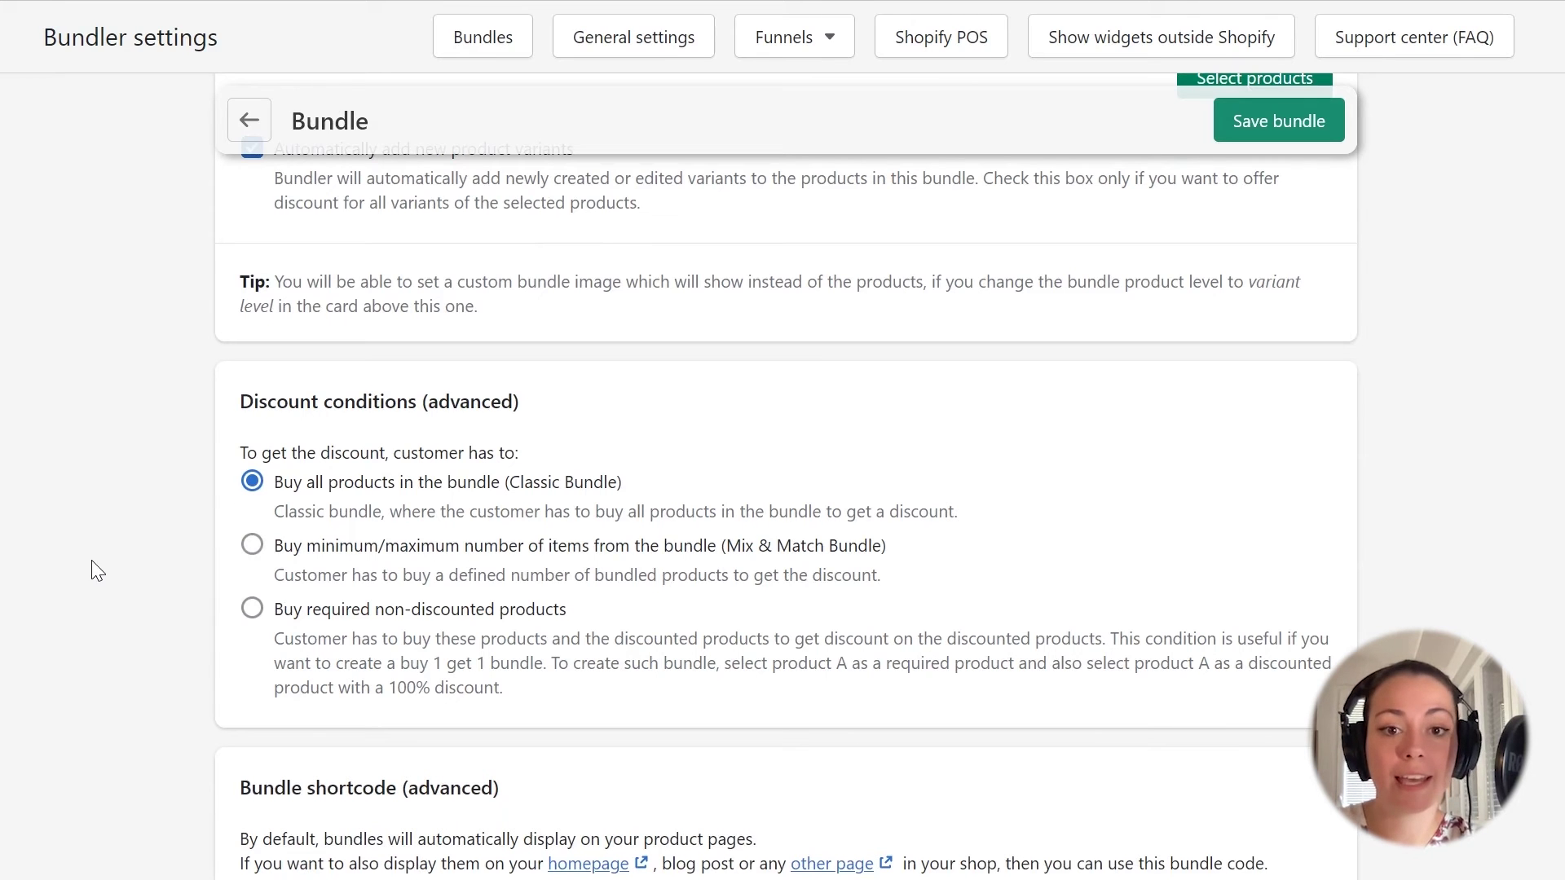
{"action": "scroll", "coordinate": [183, 567], "scroll_direction": "down", "scroll_amount": 5}
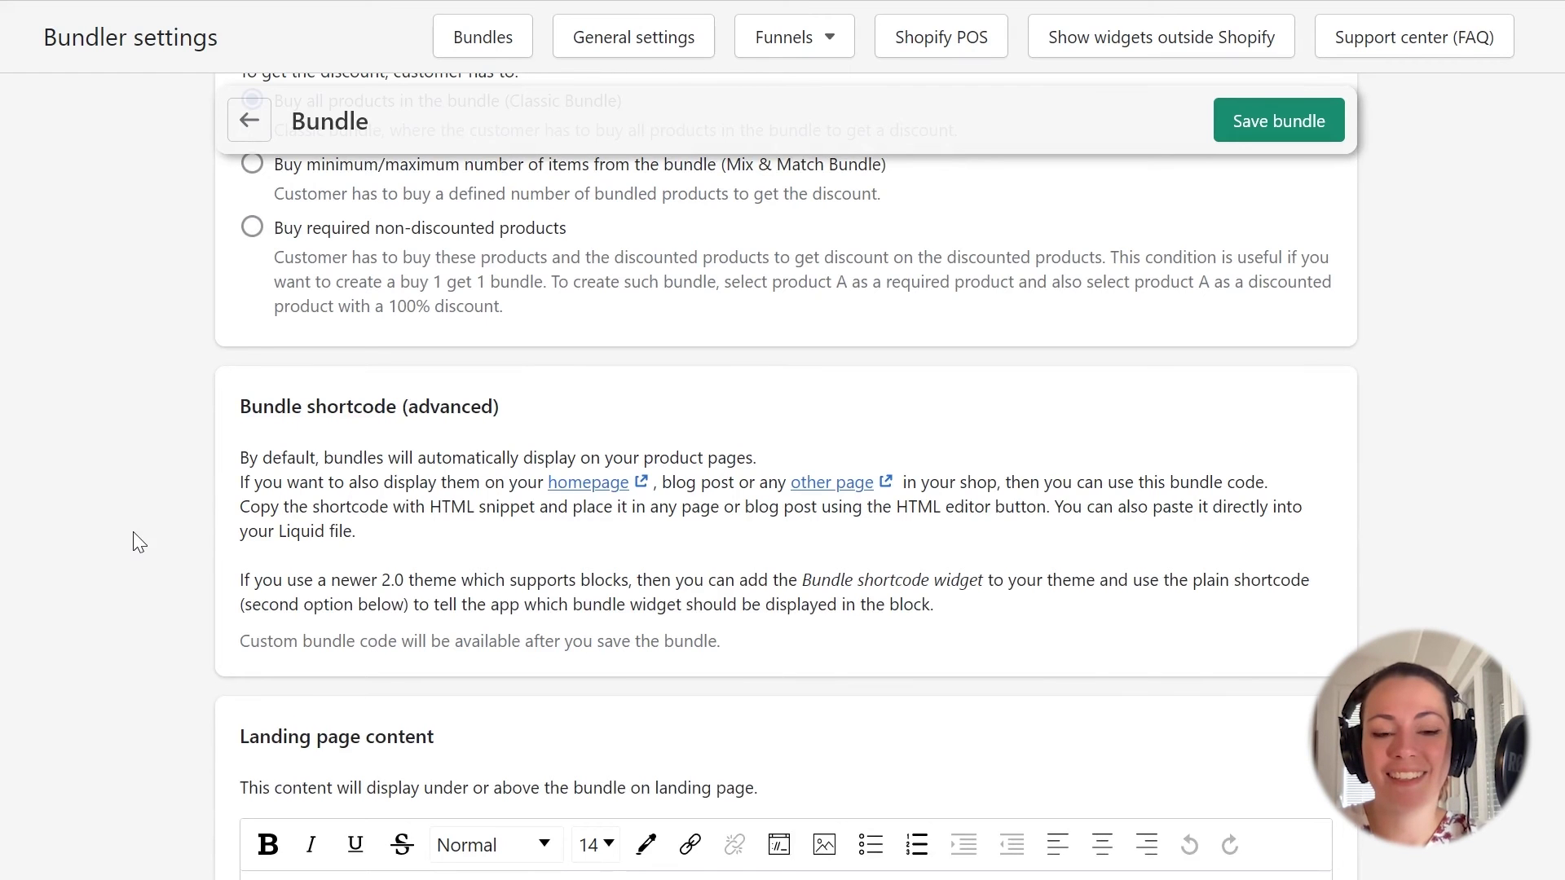
{"action": "scroll", "coordinate": [139, 542], "scroll_direction": "down", "scroll_amount": 5}
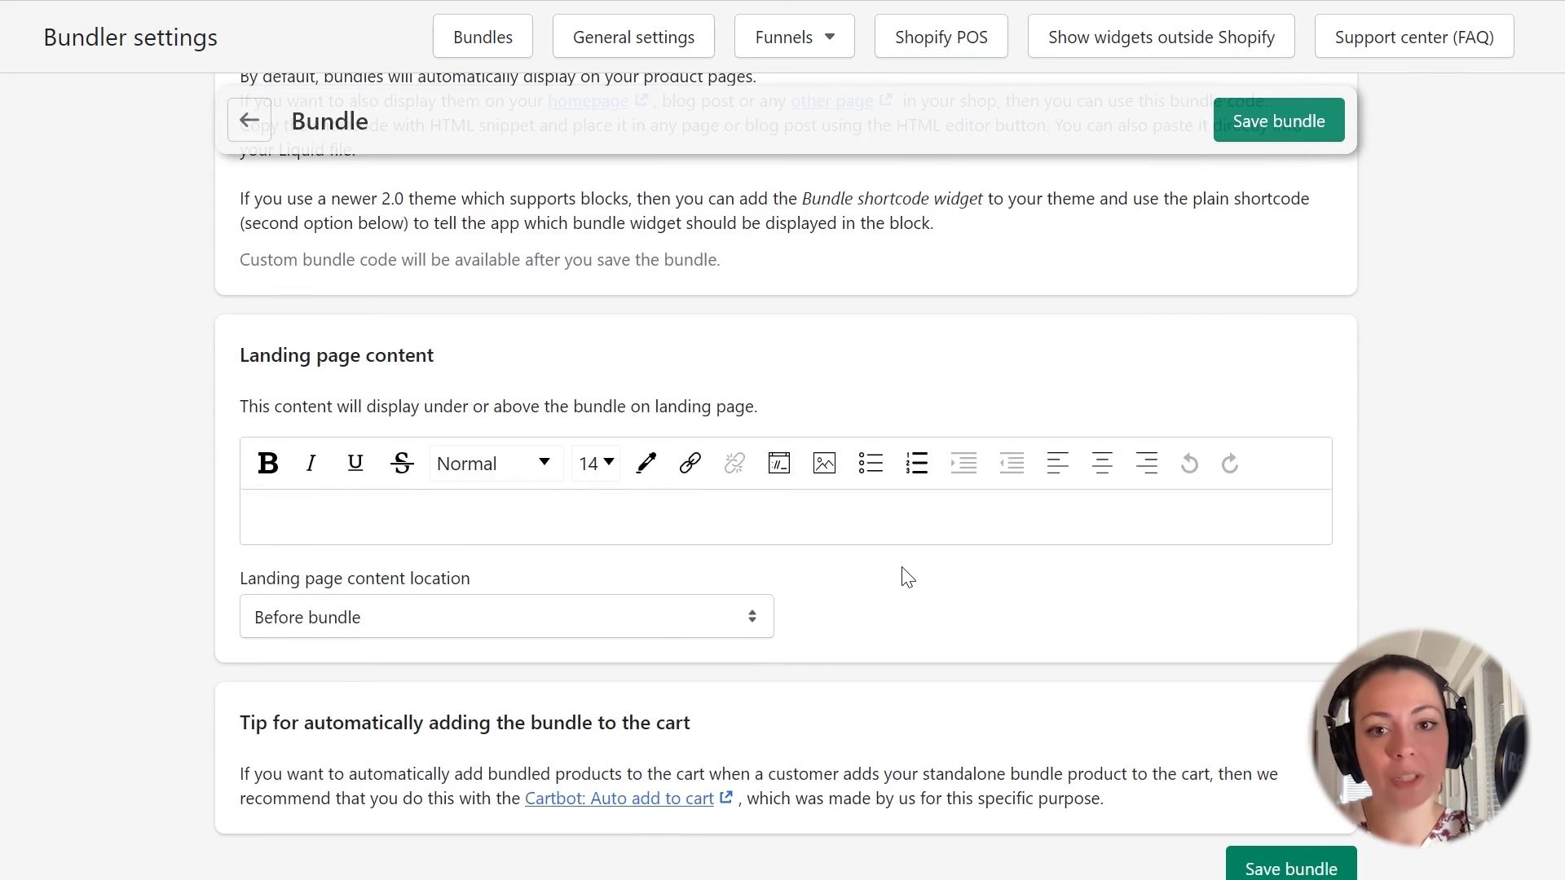
{"action": "scroll", "coordinate": [907, 577], "scroll_direction": "down", "scroll_amount": 2}
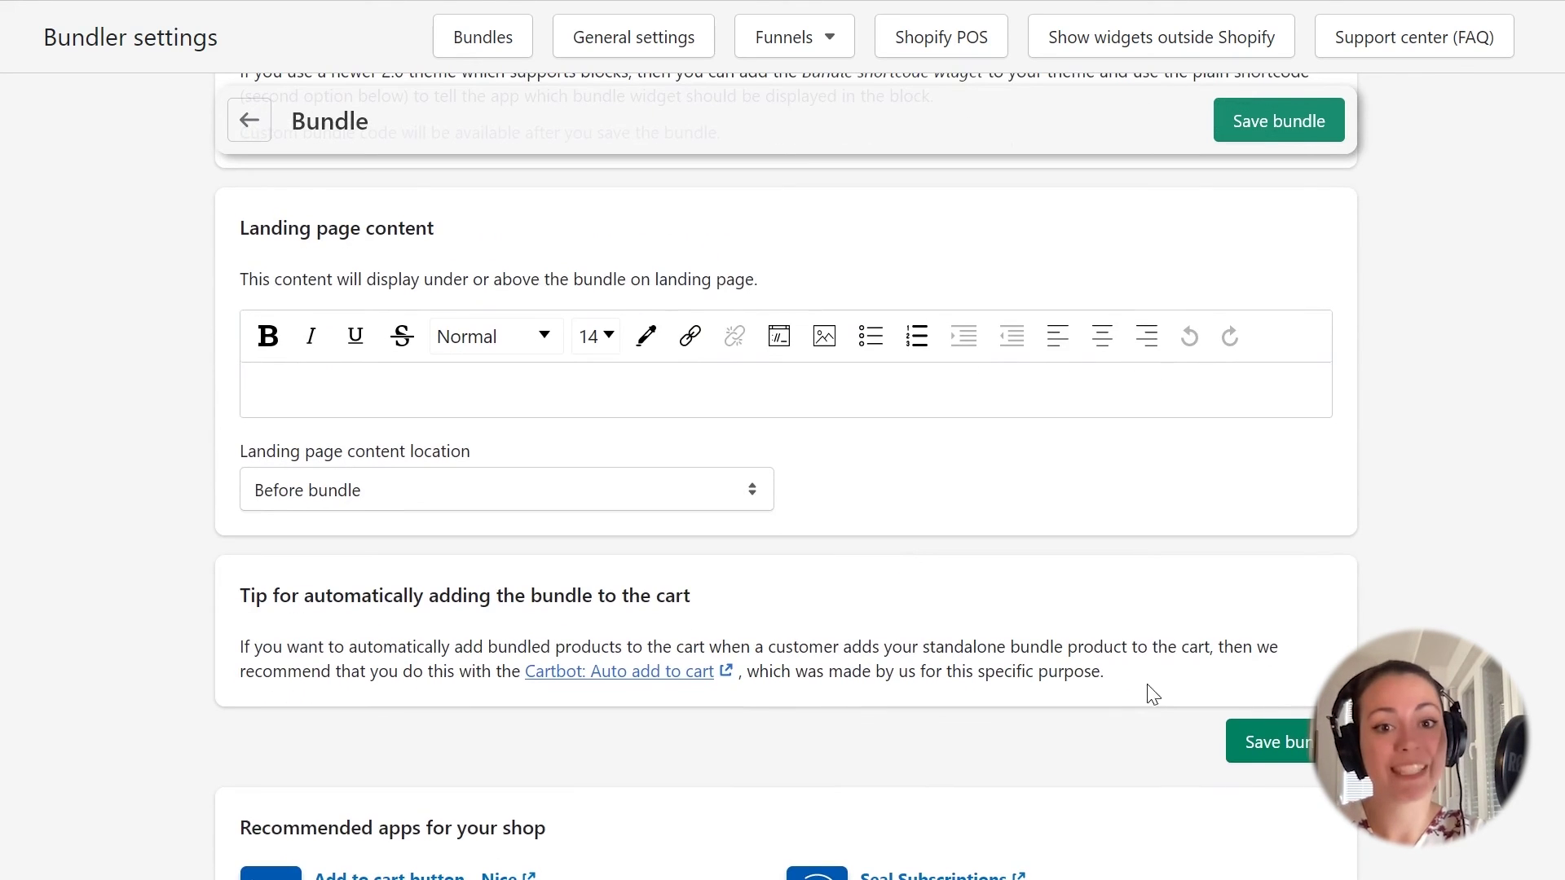
{"action": "left_click", "coordinate": [1295, 750]}
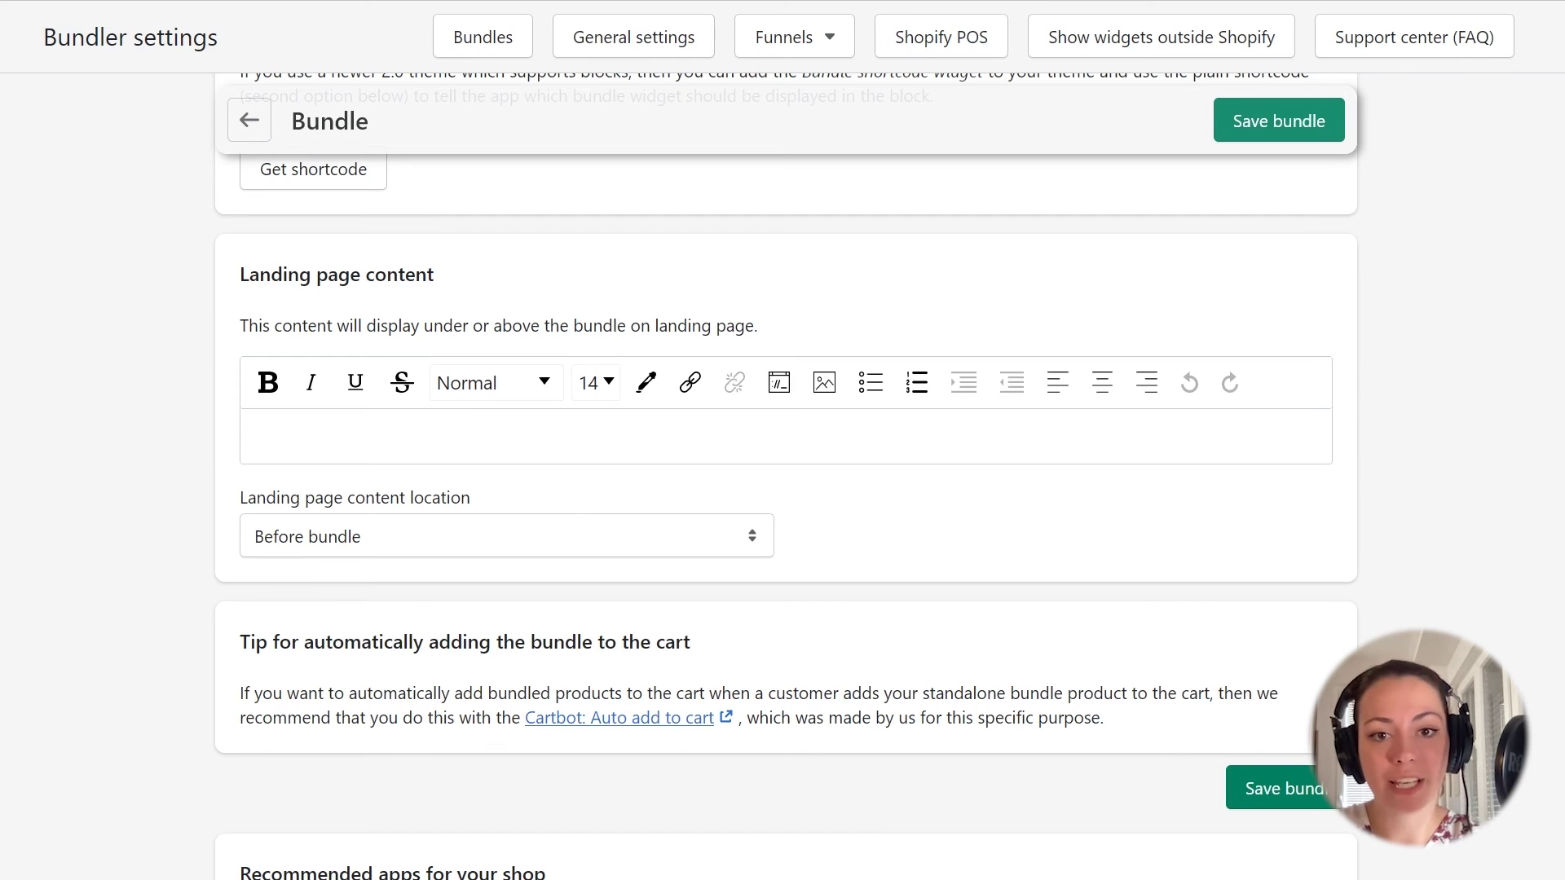
Get the saved bundle's landing page URL and open that landing page
{"action": "scroll", "coordinate": [1389, 490], "scroll_direction": "up", "scroll_amount": 20}
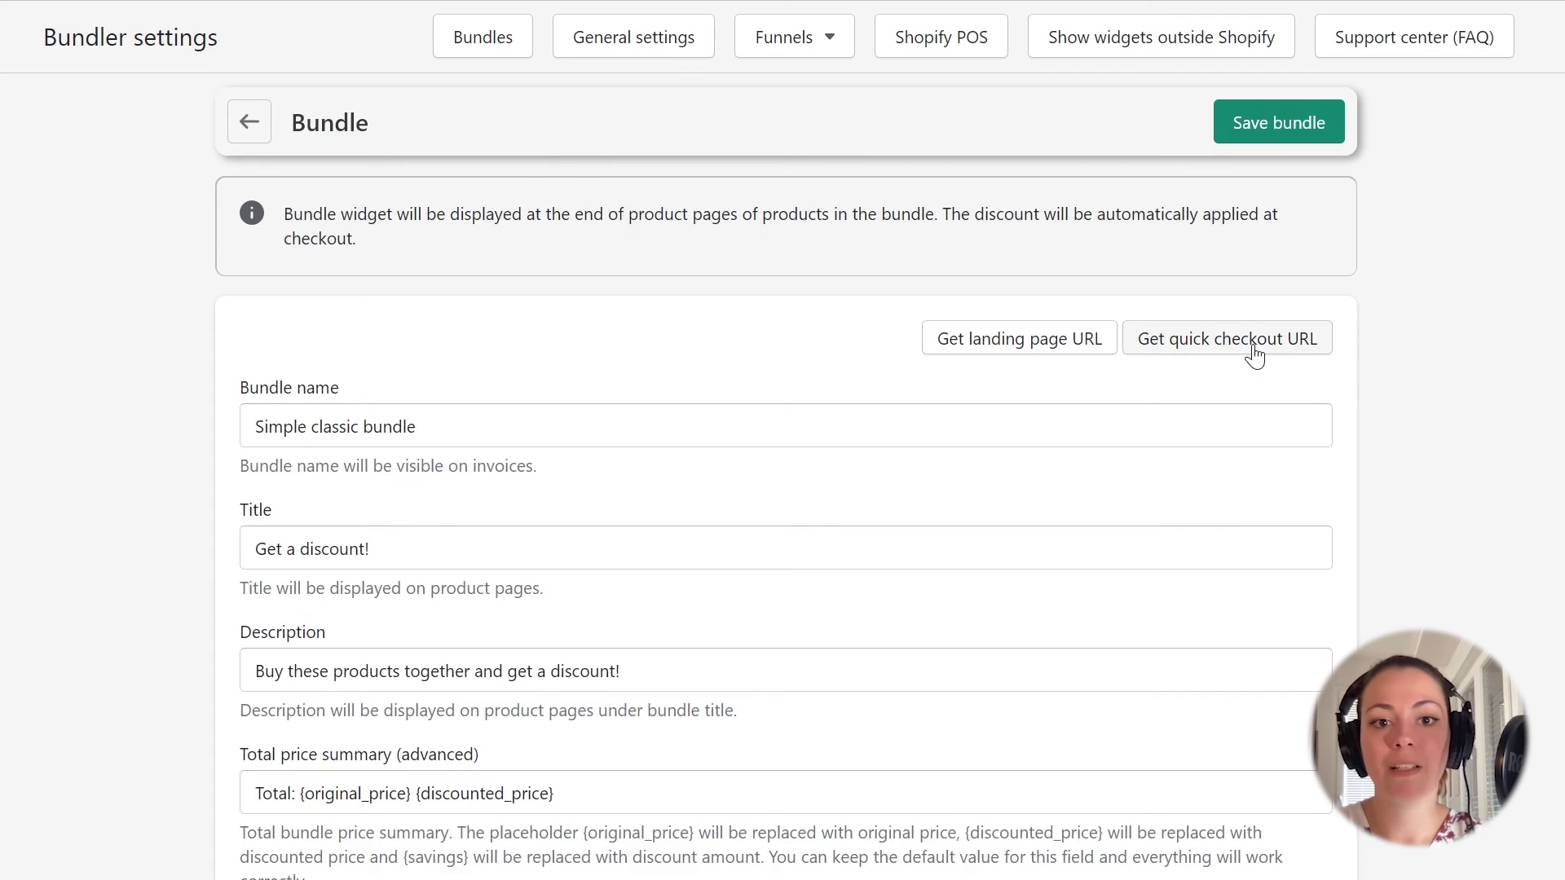
{"action": "left_click", "coordinate": [1056, 346]}
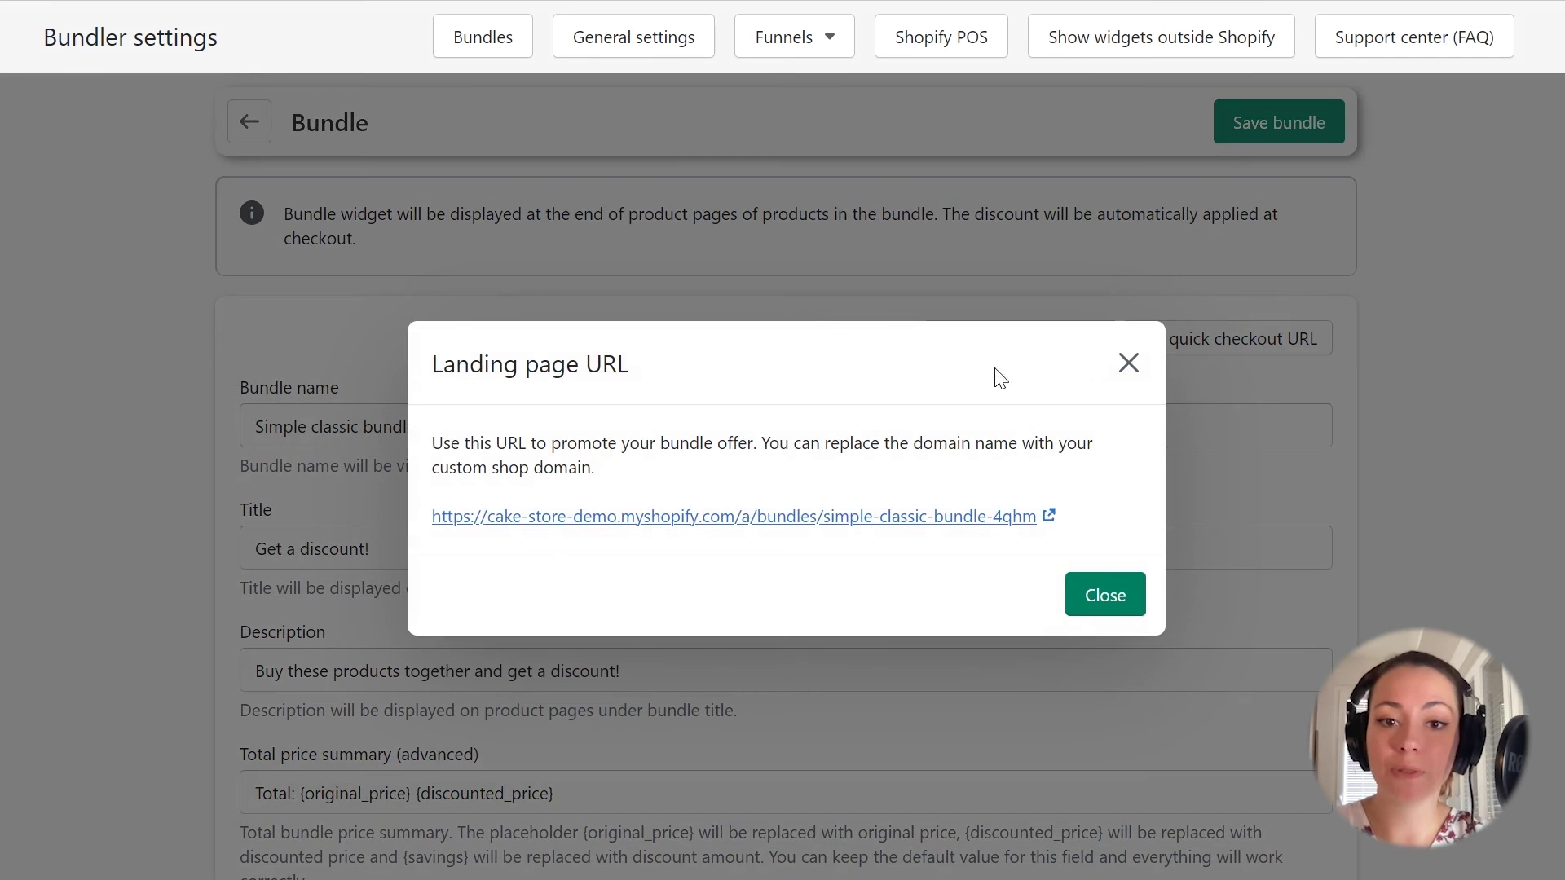
{"action": "left_click", "coordinate": [813, 522]}
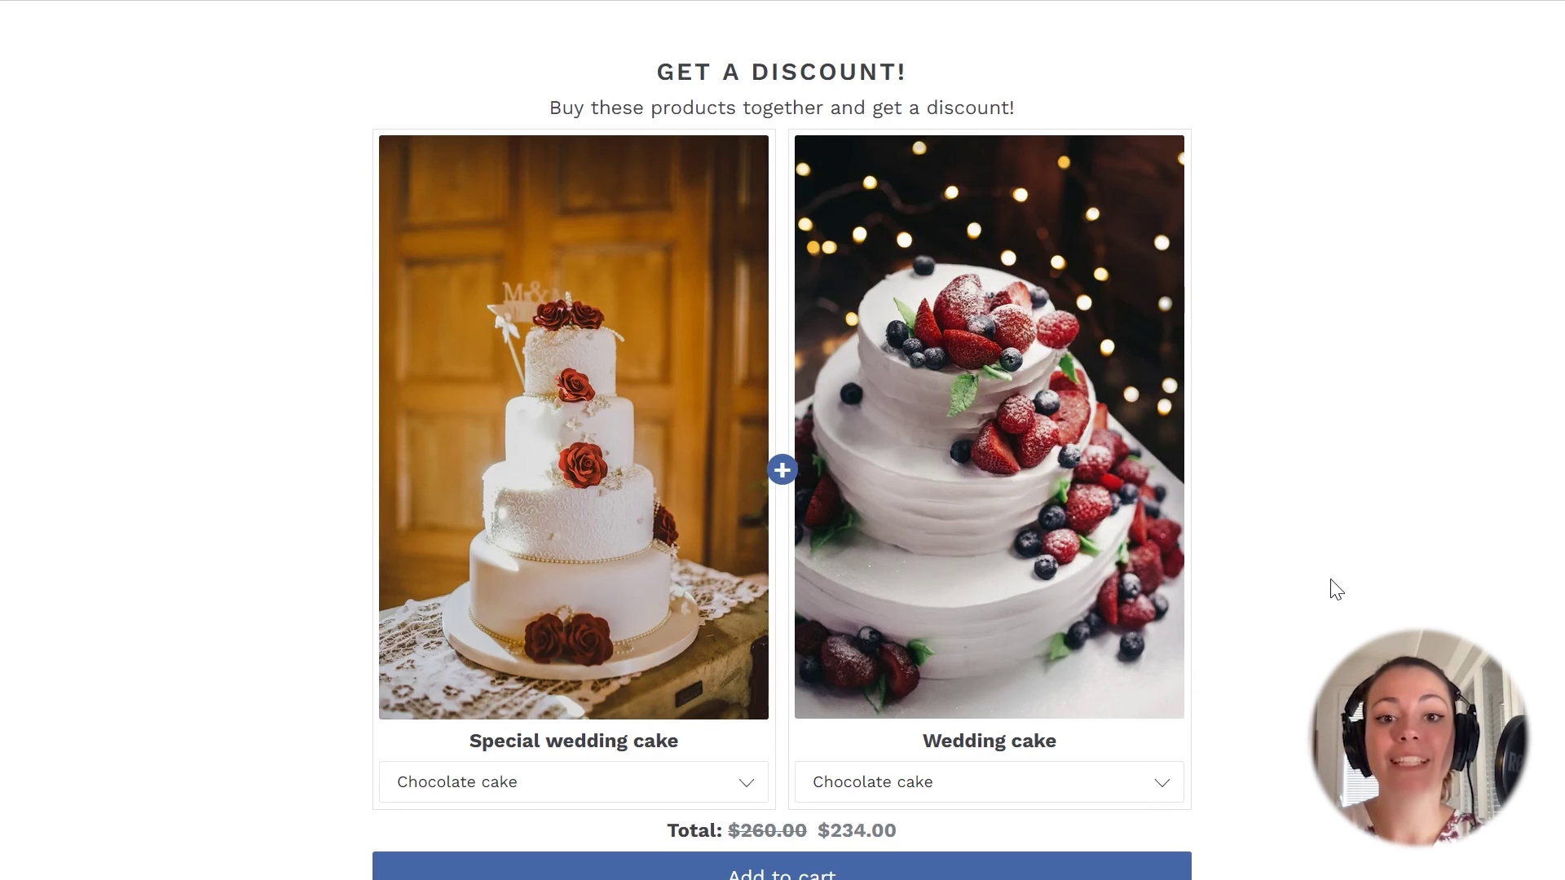
Examine the bundle title, description, total price and variant choices of both cakes on the landing page
{"action": "left_click_drag", "start_coordinate": [932, 77], "coordinate": [644, 71]}
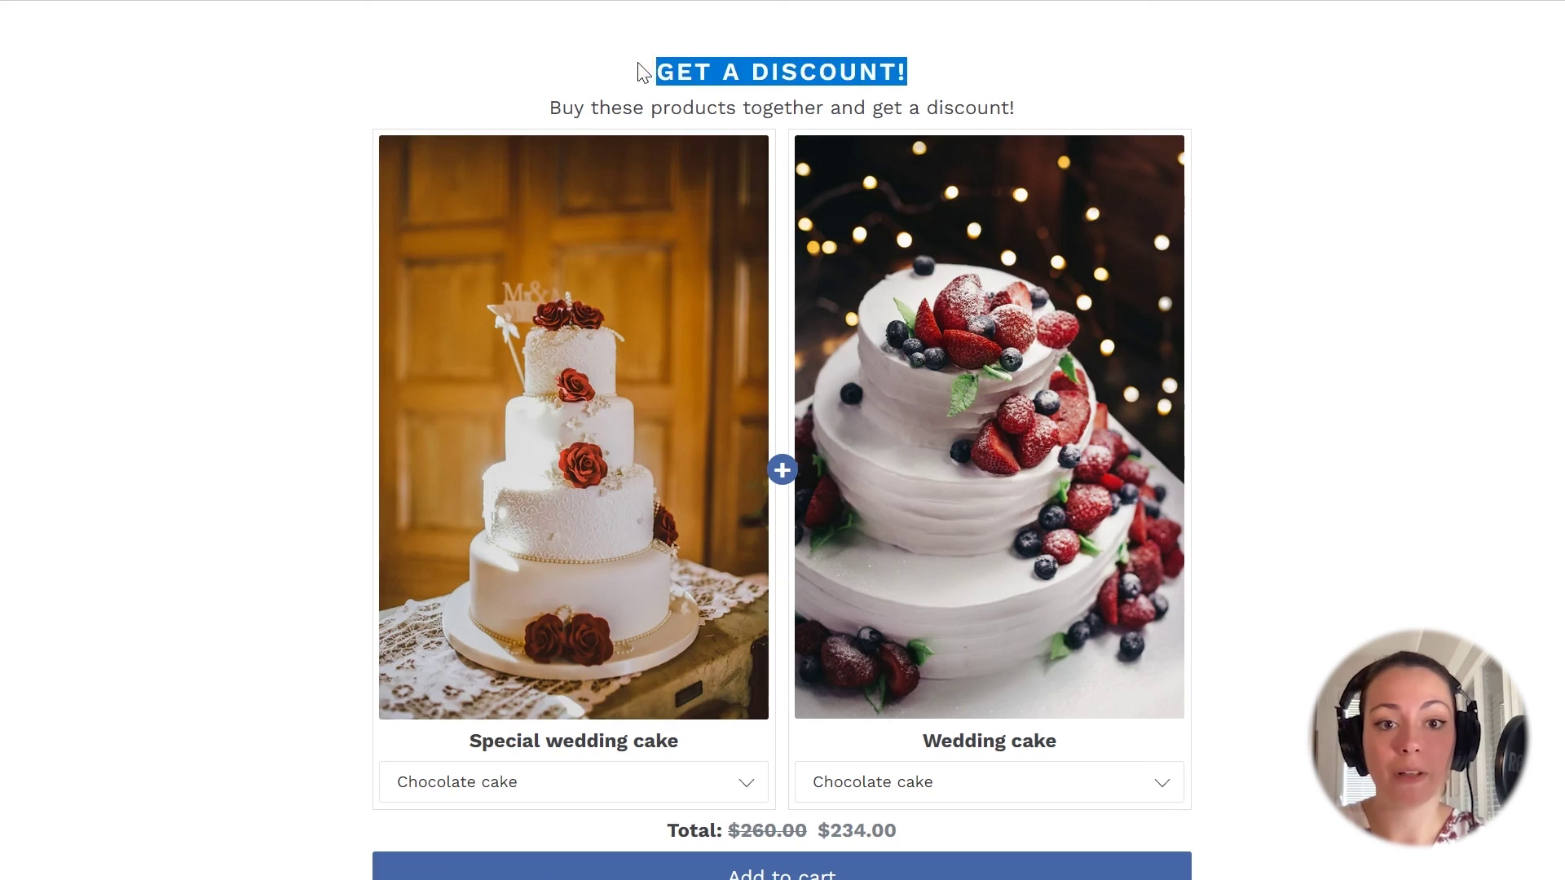
{"action": "left_click_drag", "start_coordinate": [548, 108], "coordinate": [1086, 126]}
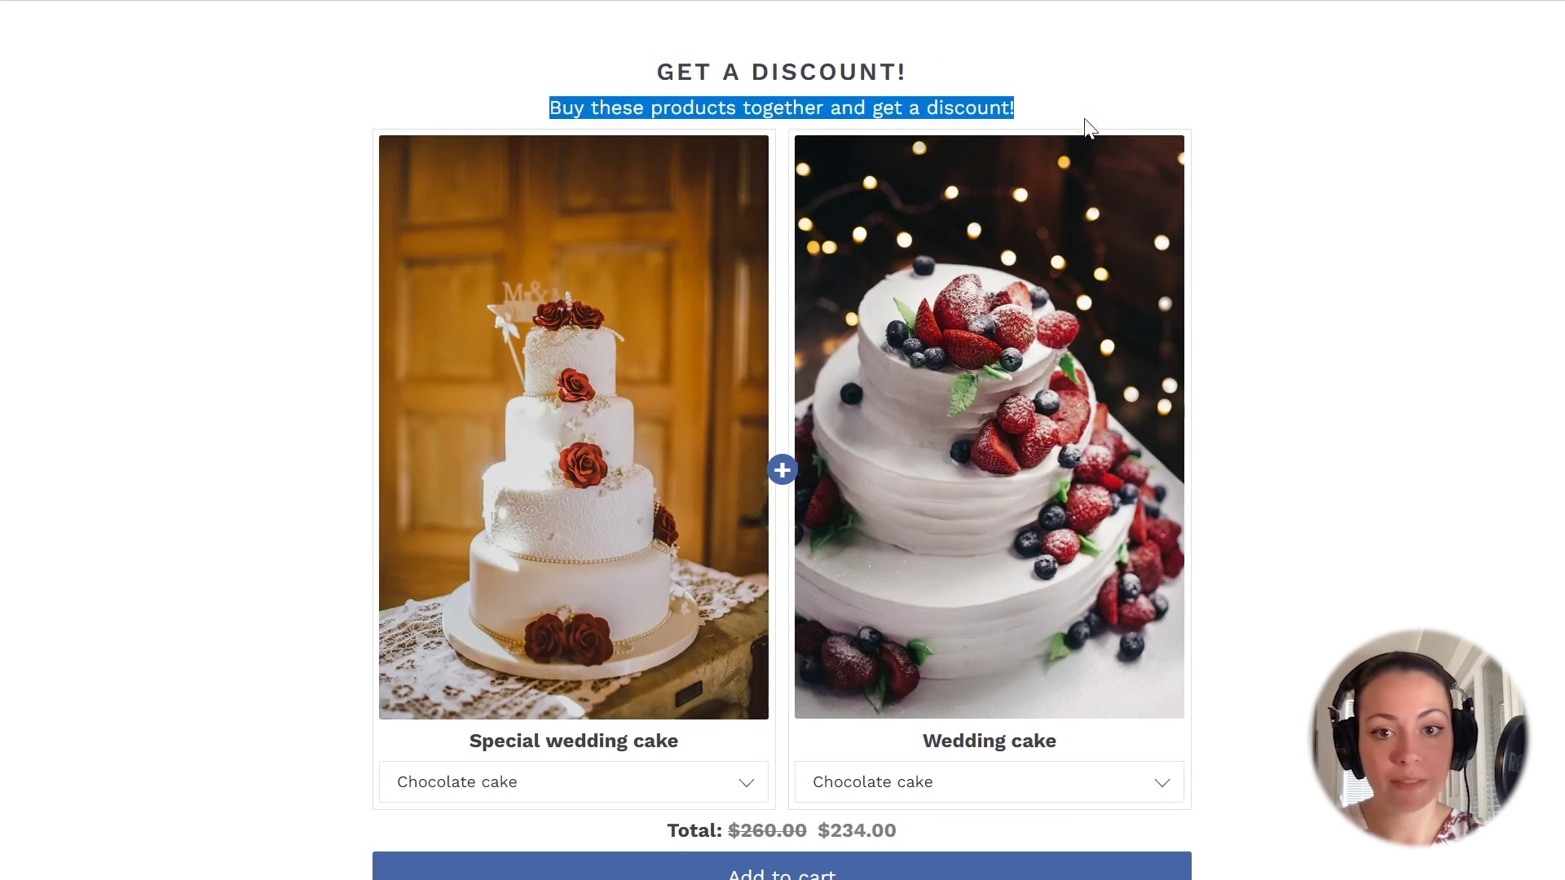
{"action": "left_click", "coordinate": [1349, 293]}
{"action": "scroll", "coordinate": [1304, 286], "scroll_direction": "down", "scroll_amount": 3}
{"action": "left_click_drag", "start_coordinate": [896, 576], "coordinate": [632, 574]}
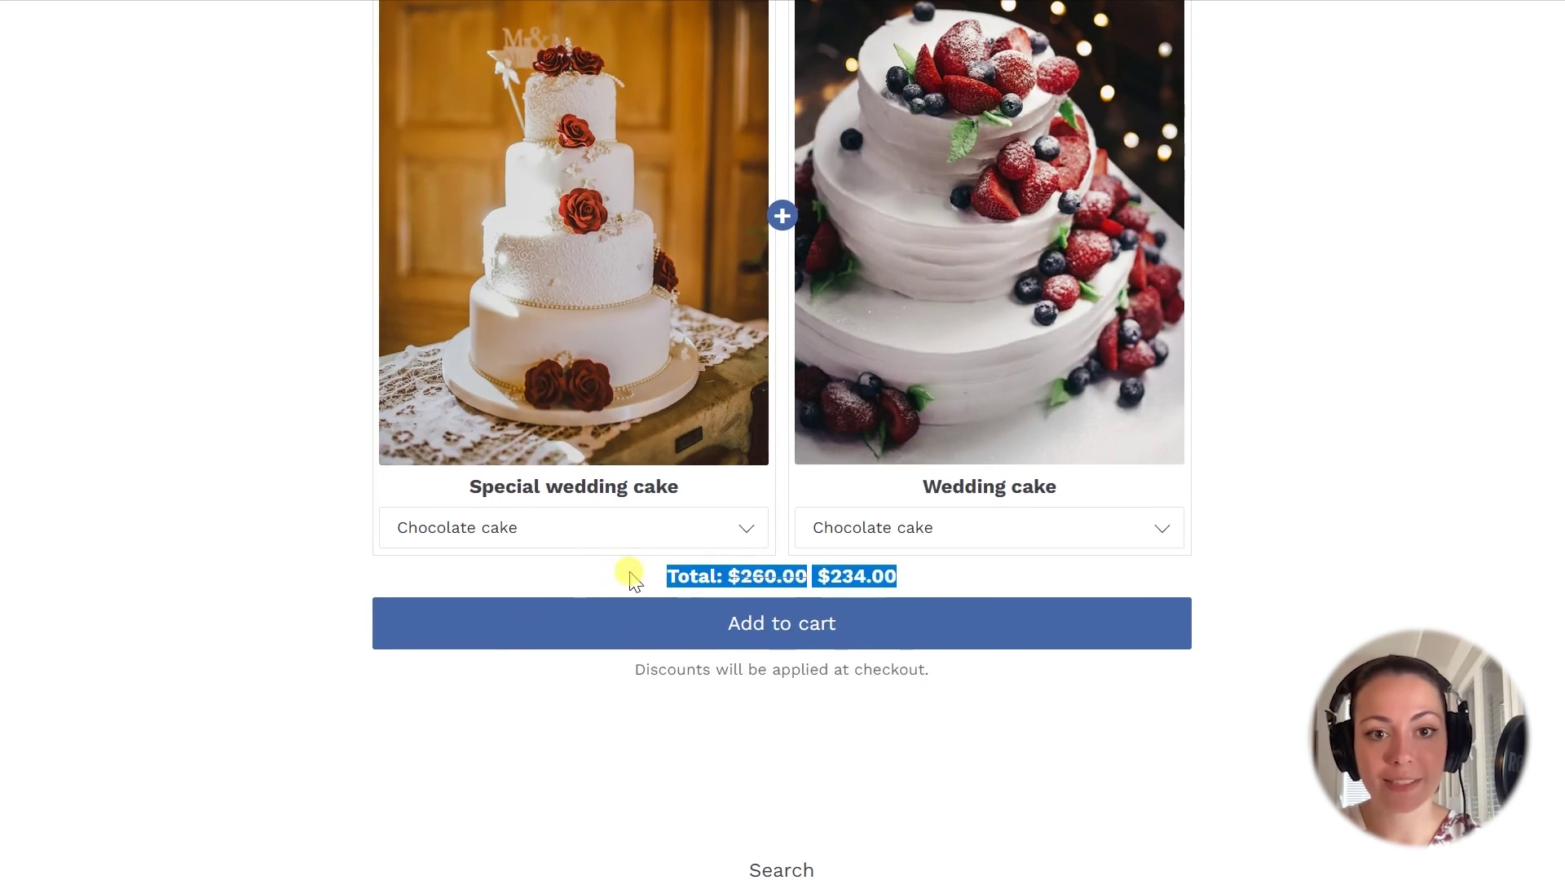
{"action": "left_click", "coordinate": [653, 530]}
{"action": "left_click", "coordinate": [936, 533]}
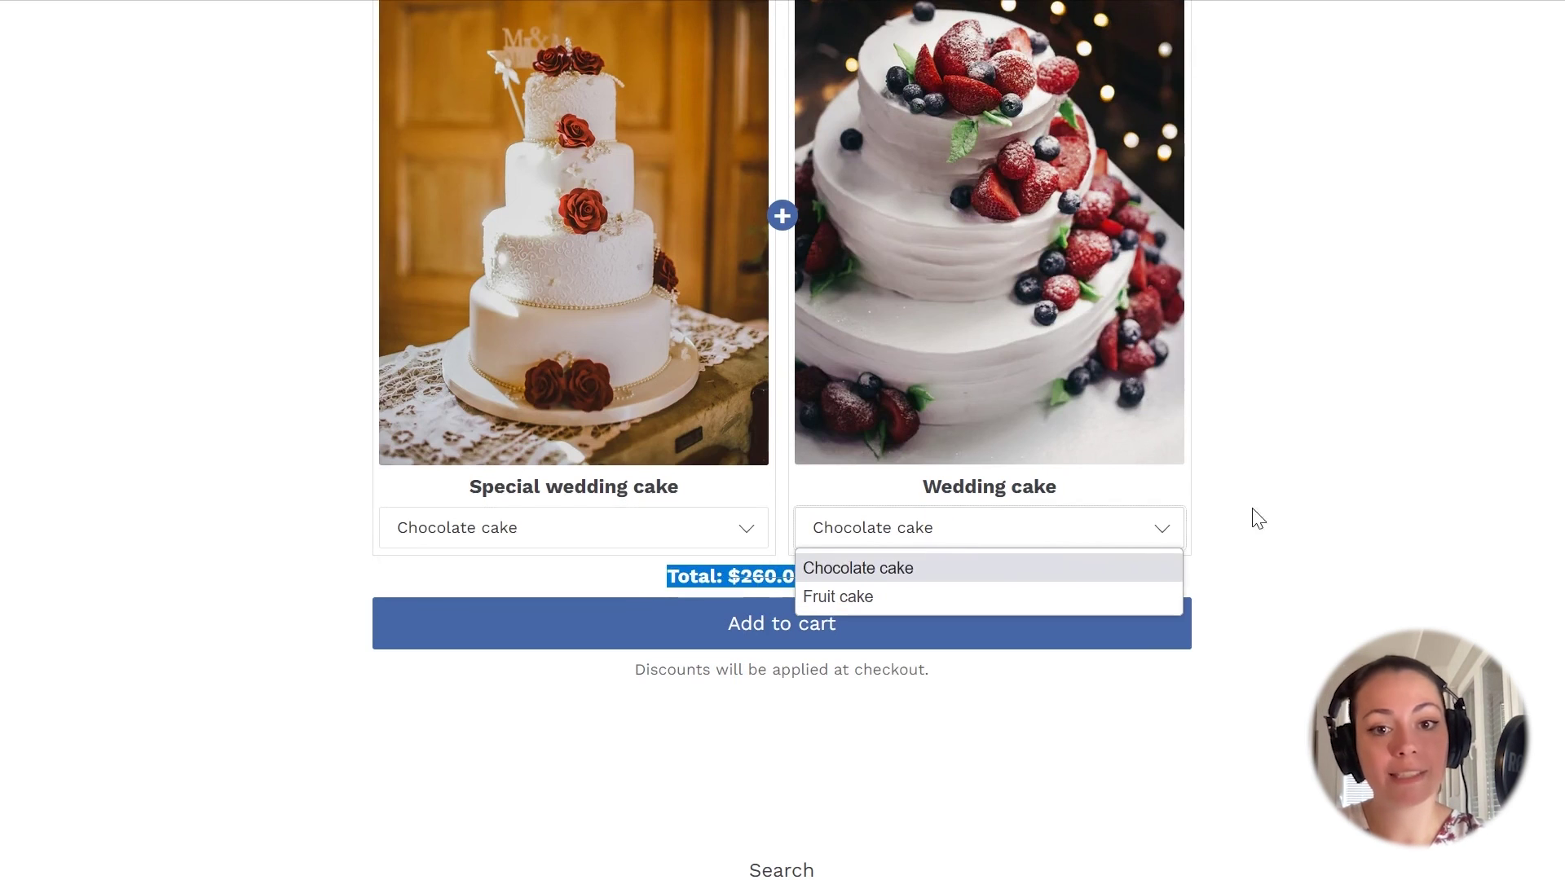
{"action": "left_click", "coordinate": [1341, 507]}
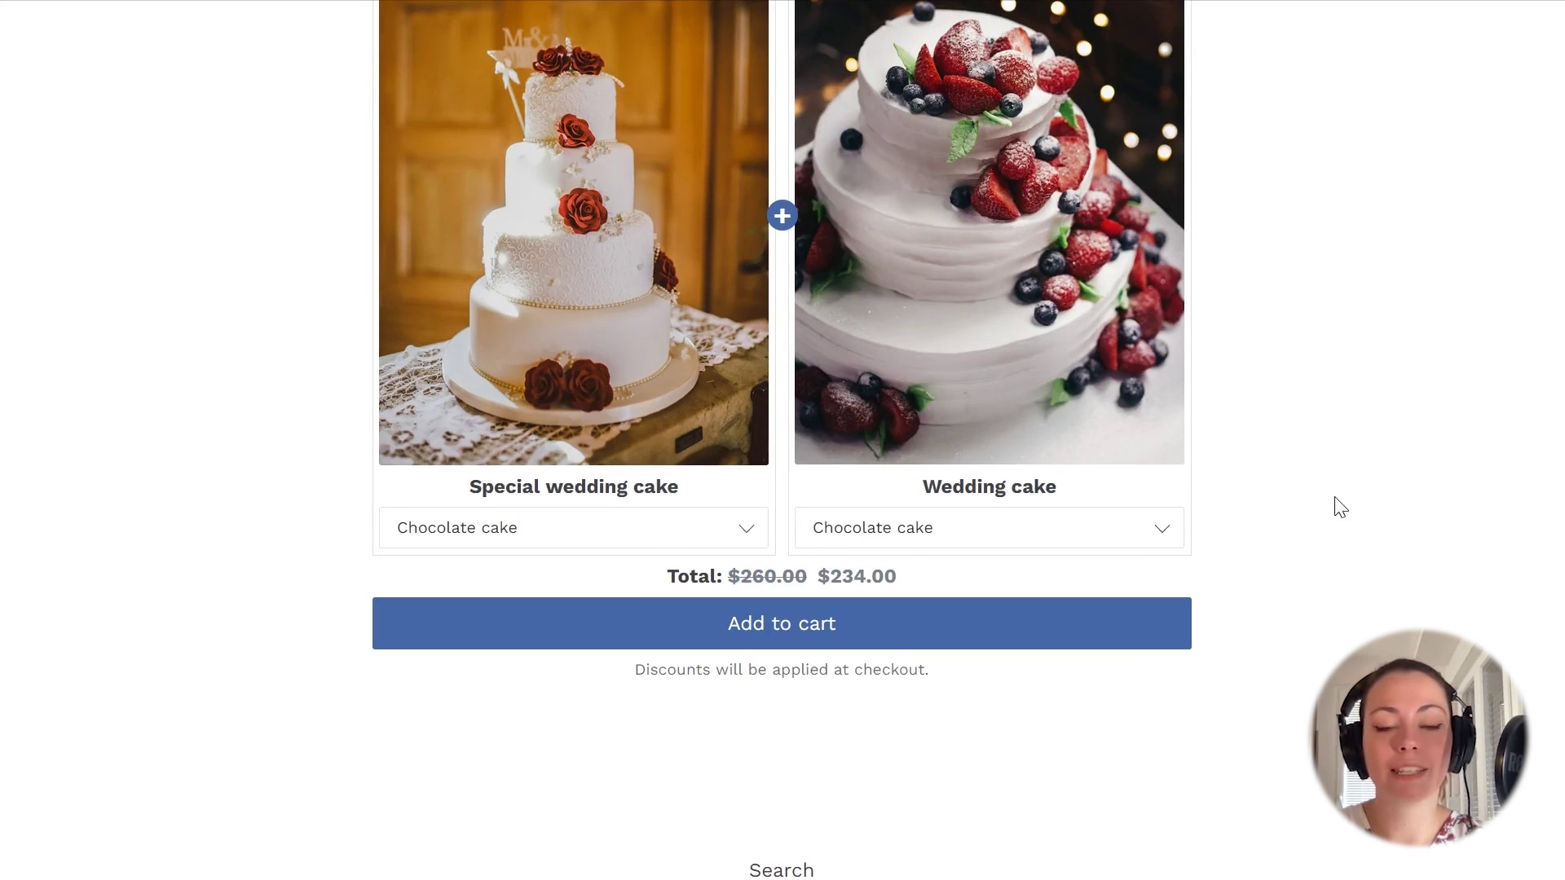
Add the bundle to the cart with the Chocolate cake variants and check the product discounts and shipping at checkout
{"action": "left_click", "coordinate": [827, 635]}
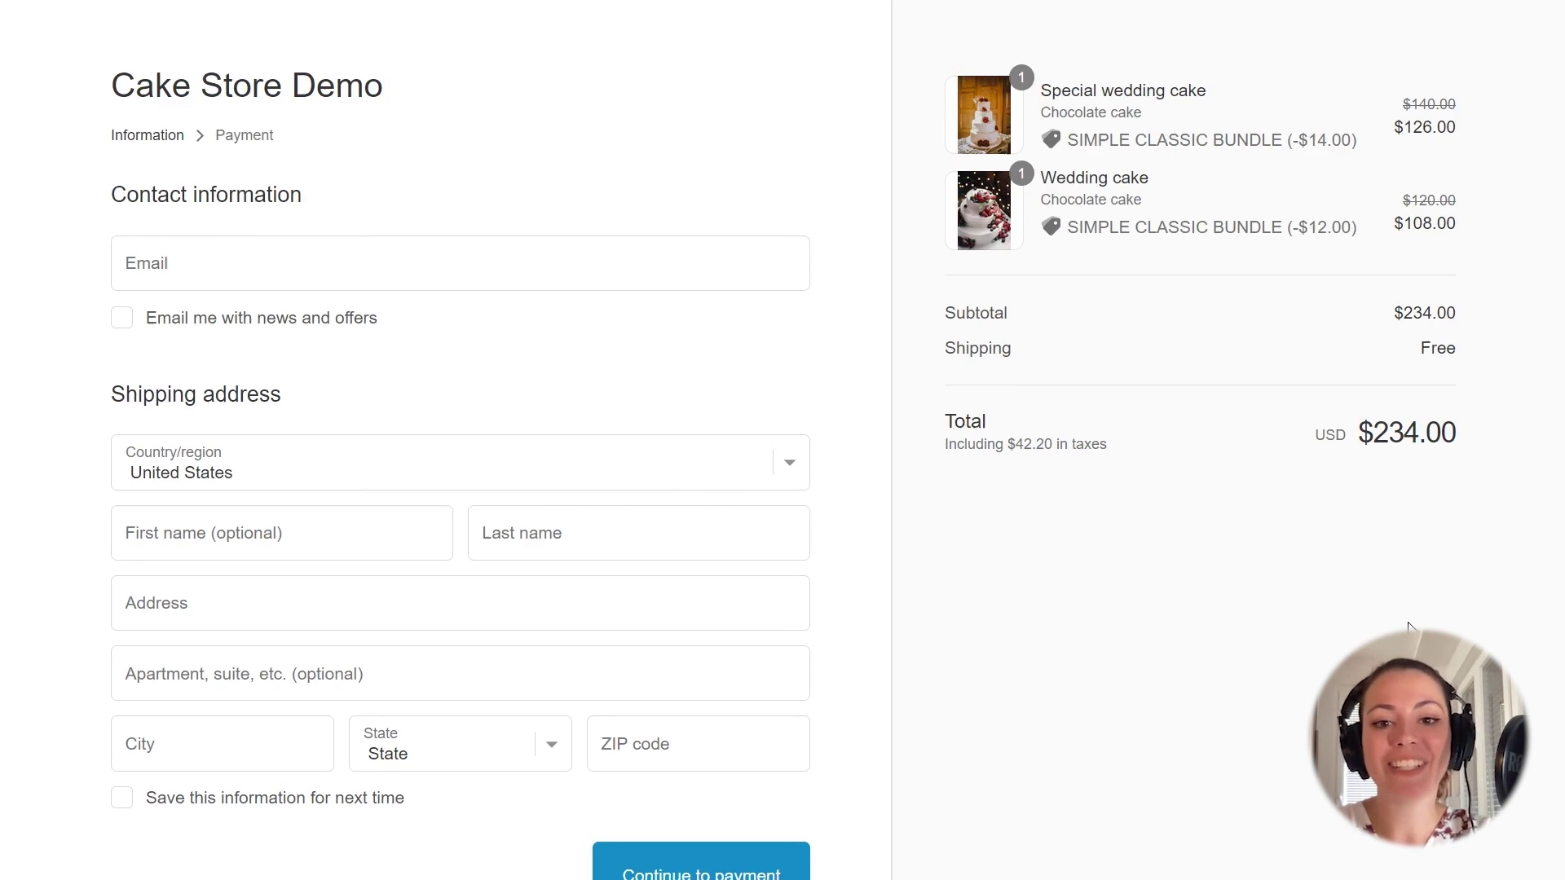
{"action": "left_click_drag", "start_coordinate": [1066, 140], "coordinate": [1360, 147]}
{"action": "left_click_drag", "start_coordinate": [1357, 230], "coordinate": [1055, 228]}
{"action": "left_click", "coordinate": [1055, 227]}
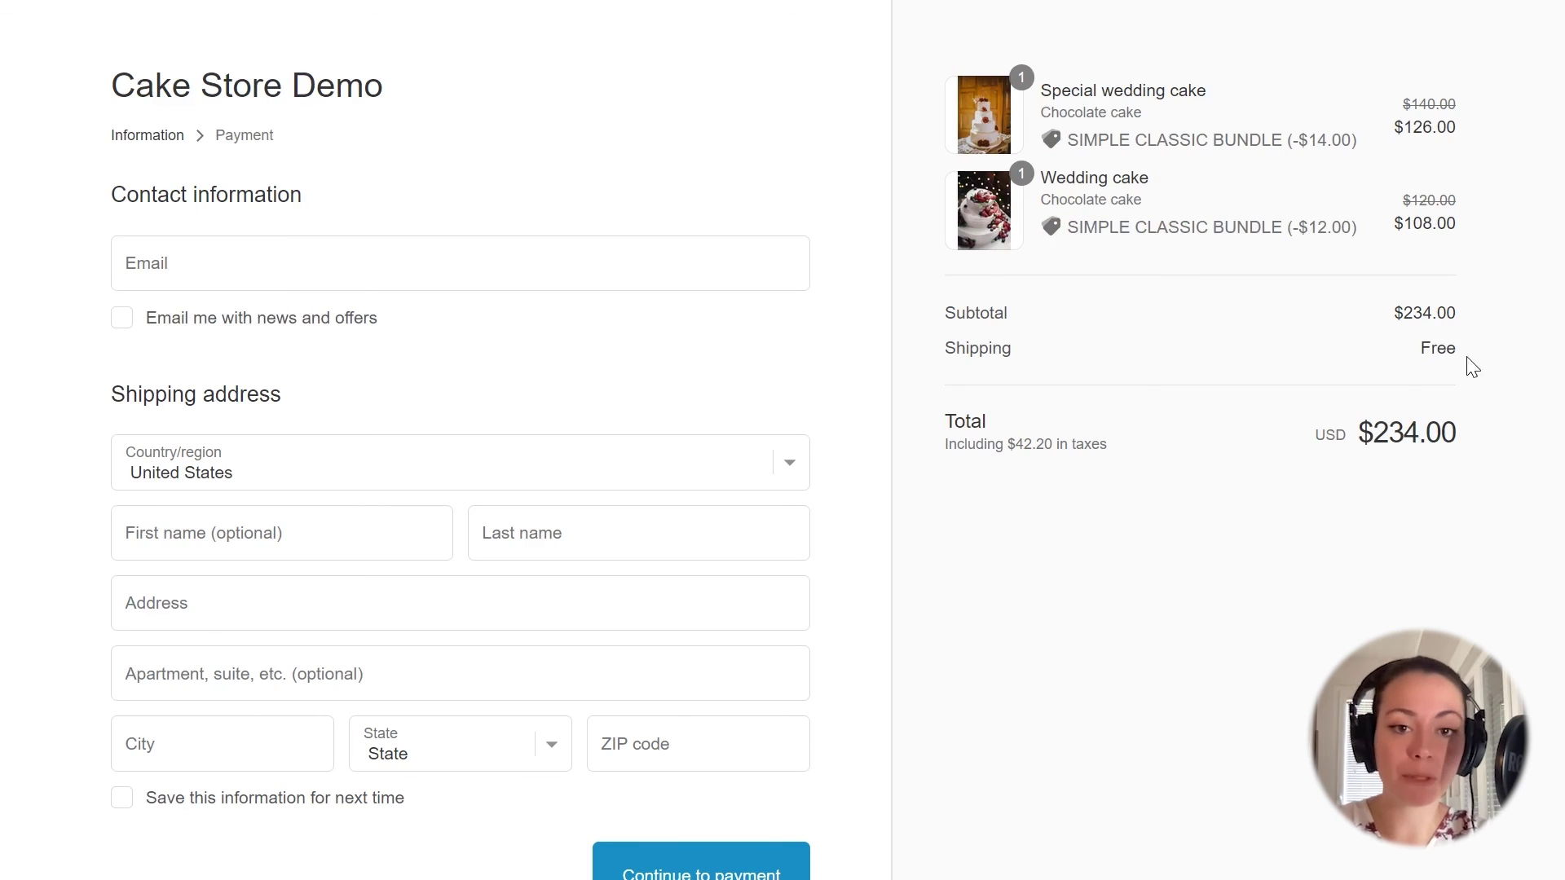
{"action": "left_click_drag", "start_coordinate": [1465, 359], "coordinate": [1002, 382]}
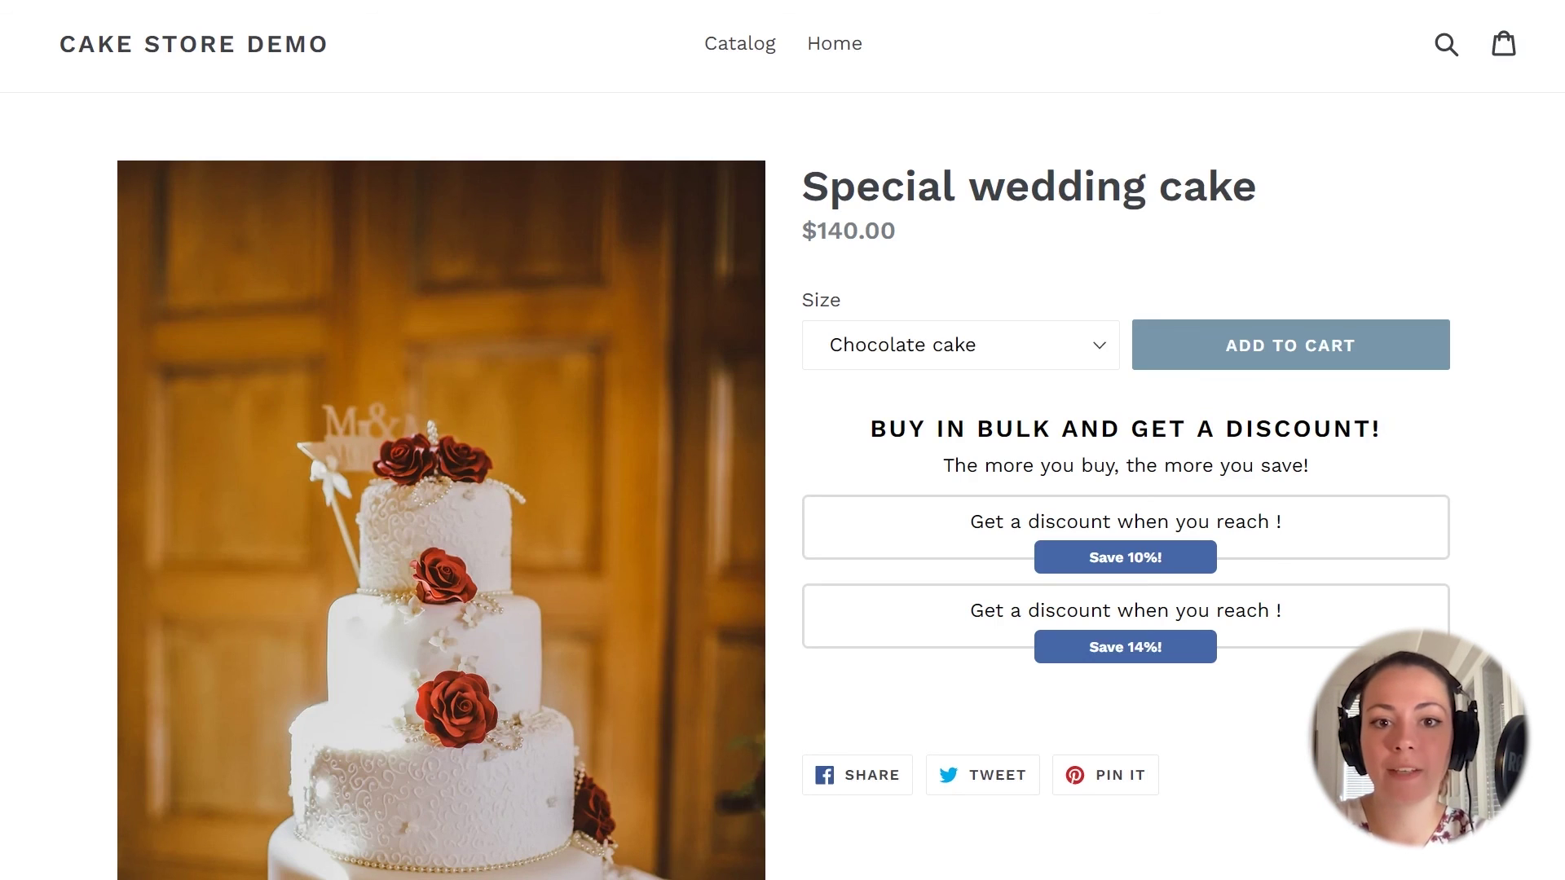
Examine the bundle widget below the product details on the Special wedding cake product page
{"action": "scroll", "coordinate": [853, 649], "scroll_direction": "down", "scroll_amount": 10}
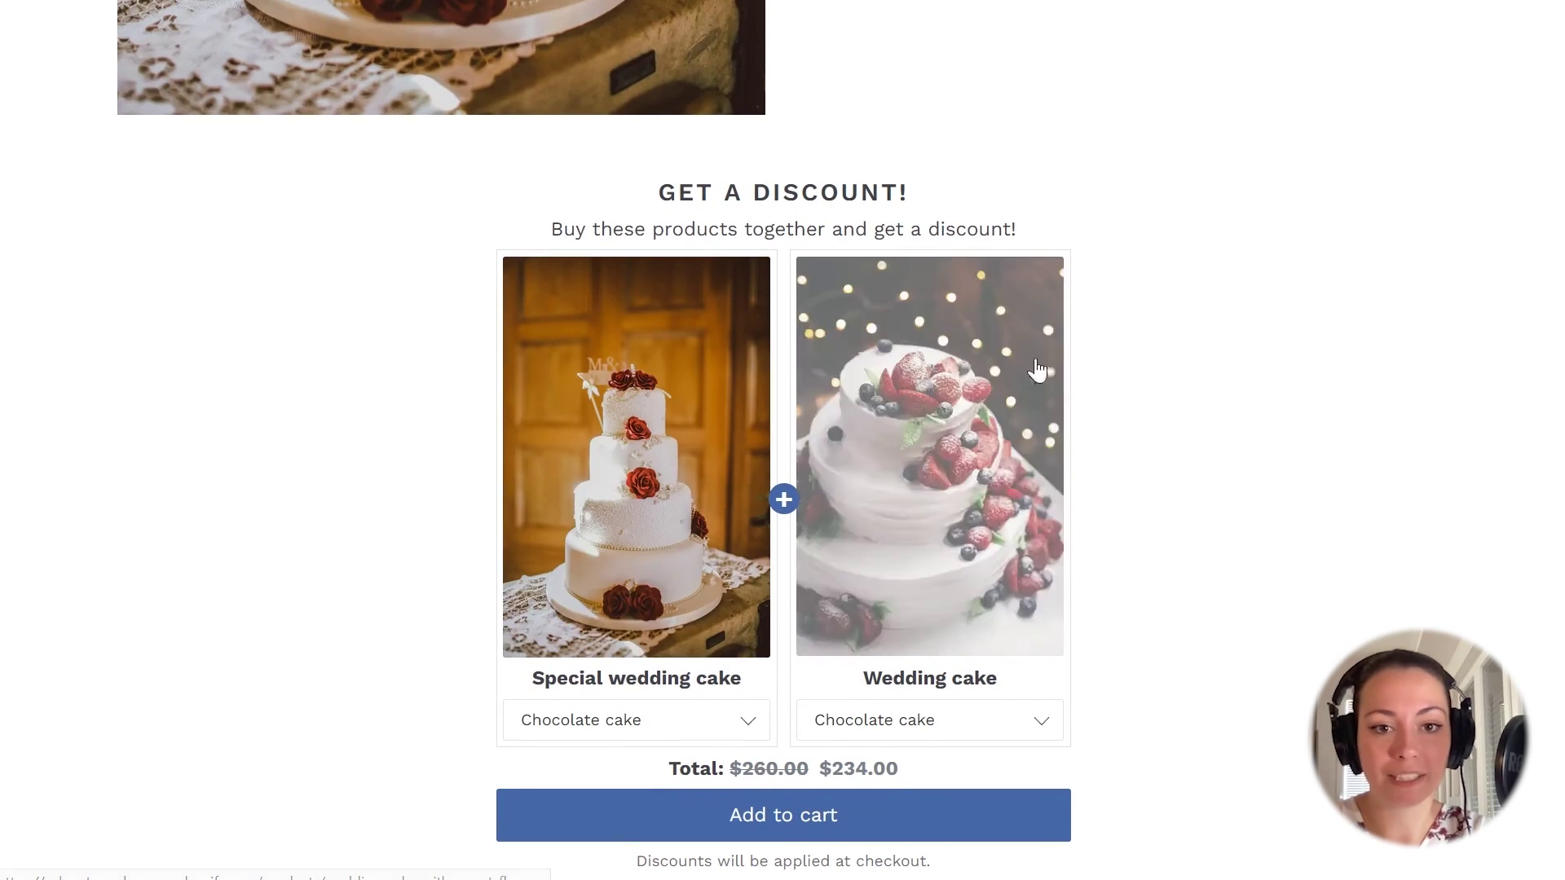
{"action": "scroll", "coordinate": [1289, 506], "scroll_direction": "down", "scroll_amount": 1}
{"action": "scroll", "coordinate": [1290, 506], "scroll_direction": "down", "scroll_amount": 1}
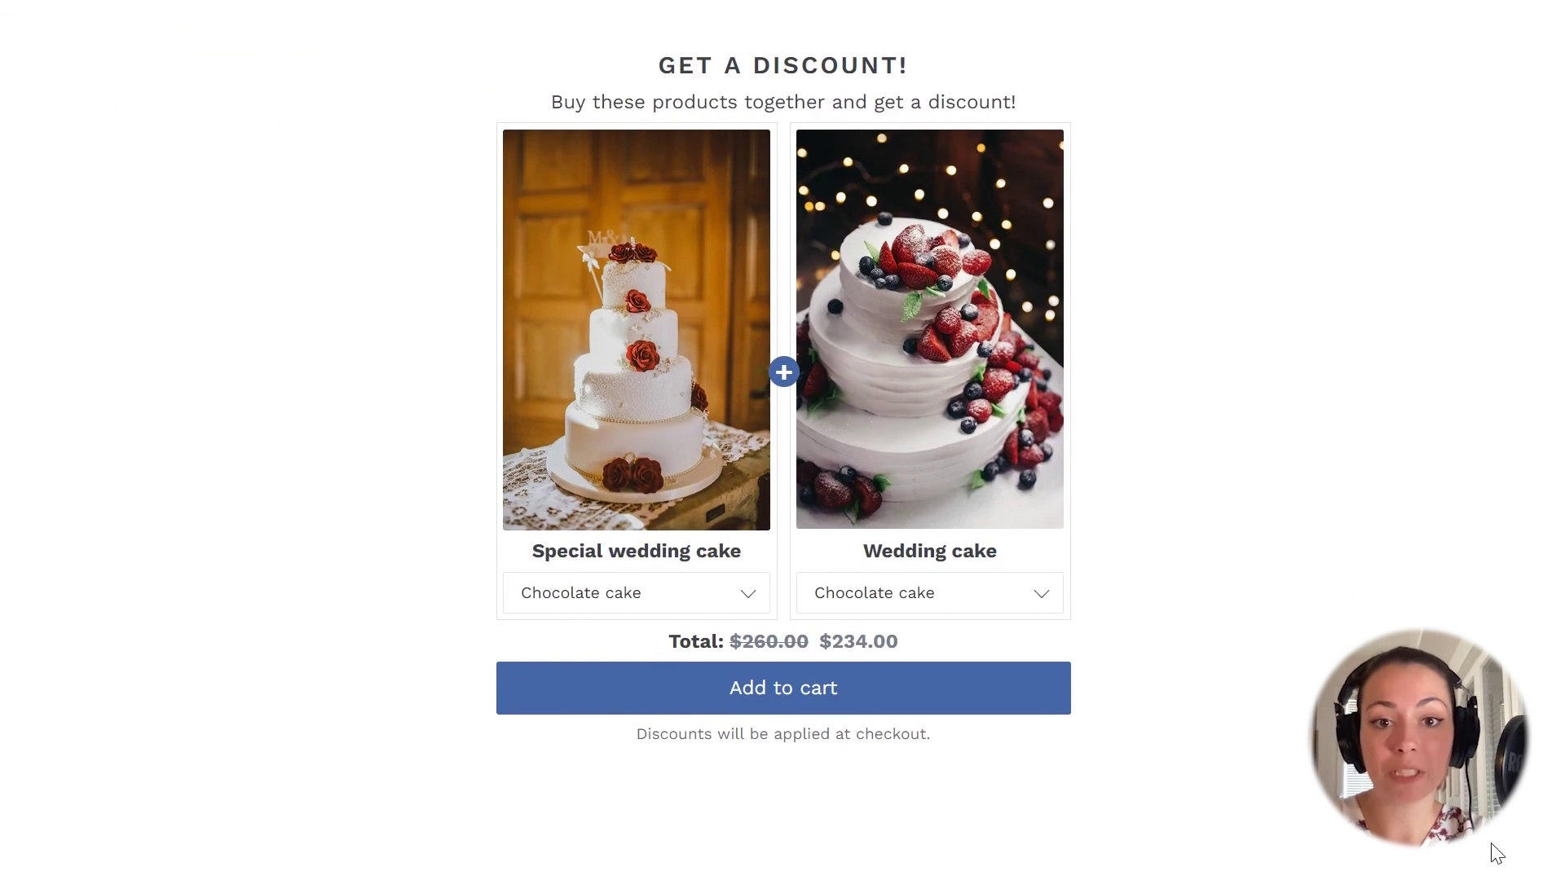